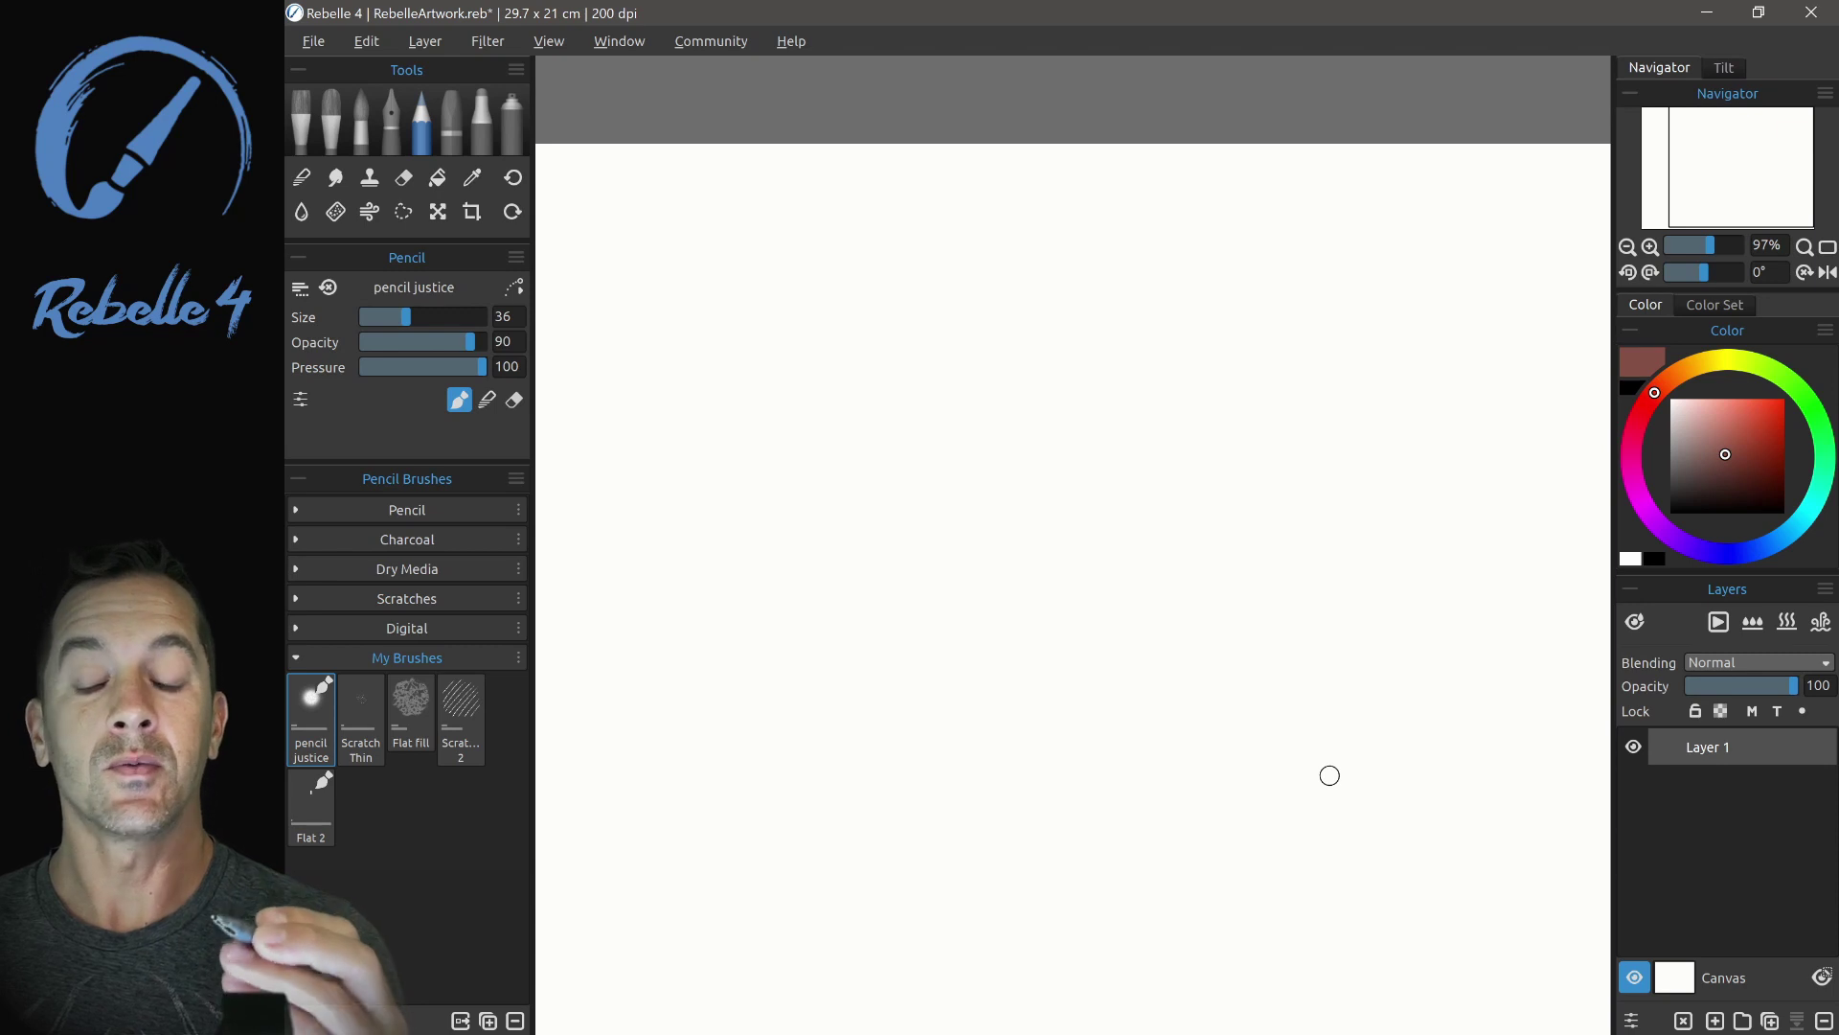
# Open the Line Smoothing settings for the pencil and move them out over the canvas
pyautogui.click(514, 287)
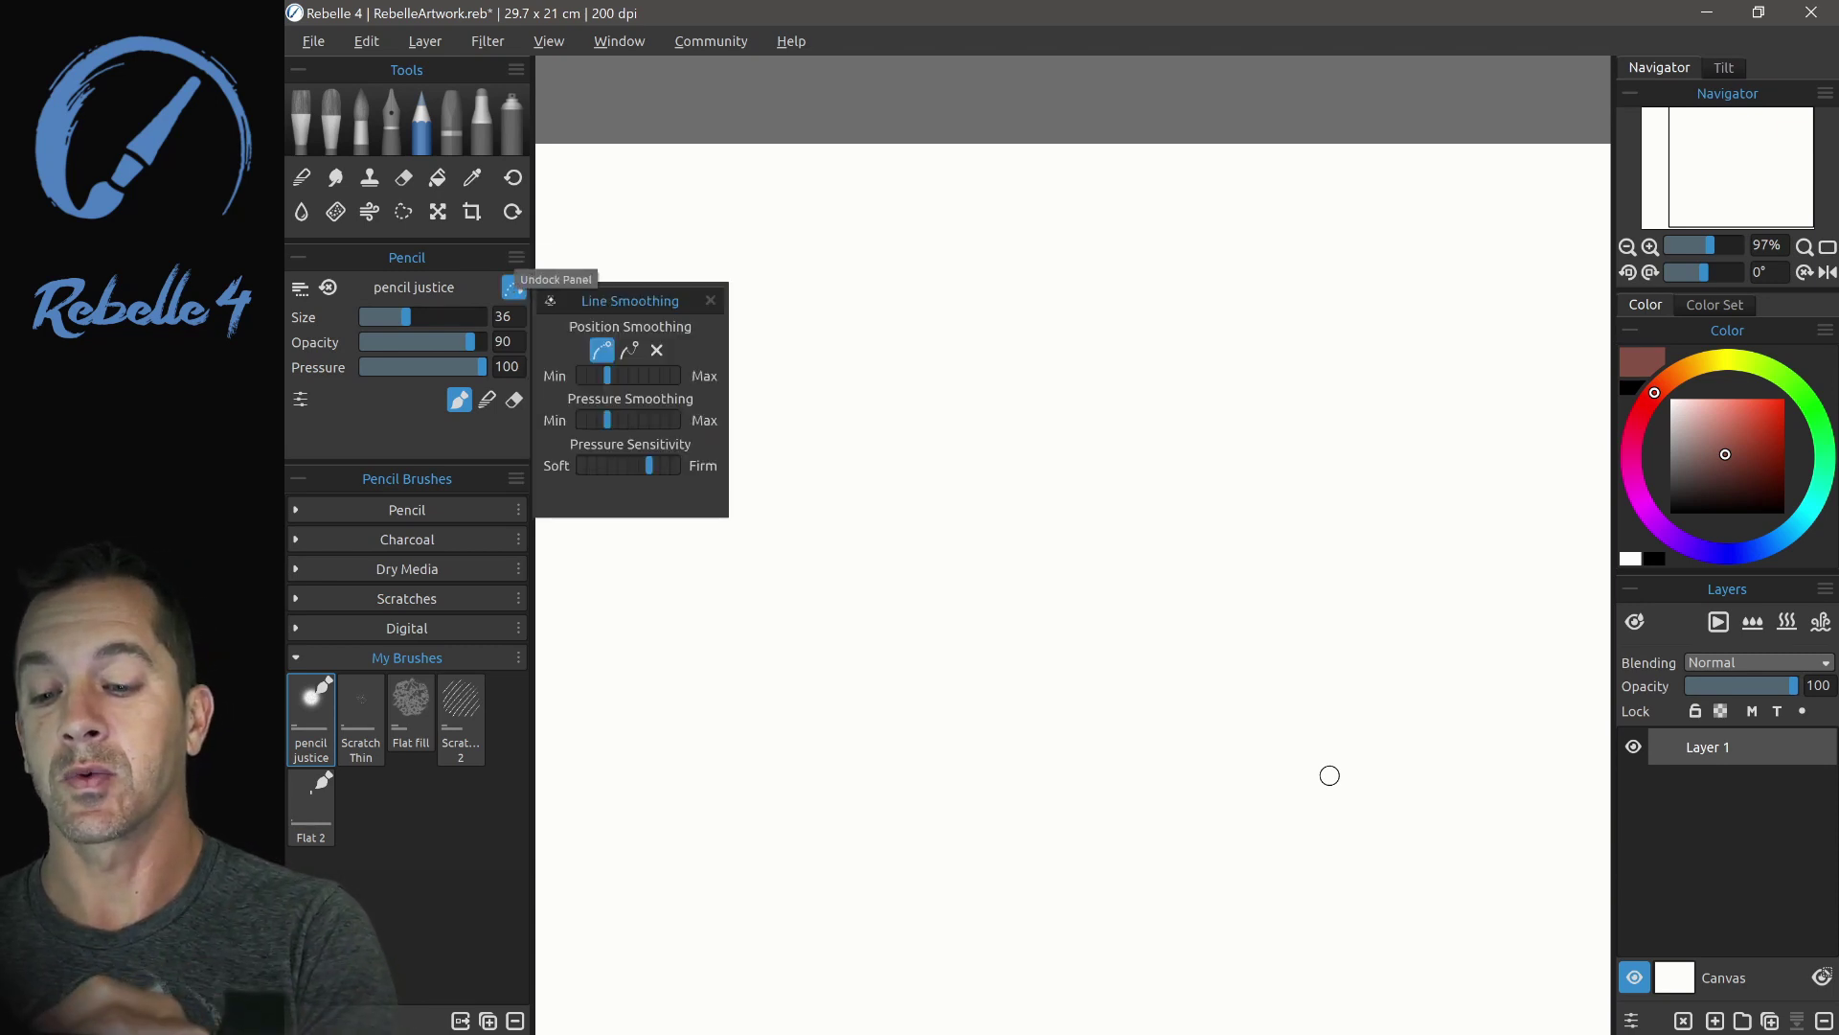
pyautogui.click(662, 285)
pyautogui.moveTo(646, 299); pyautogui.dragTo(1137, 263)
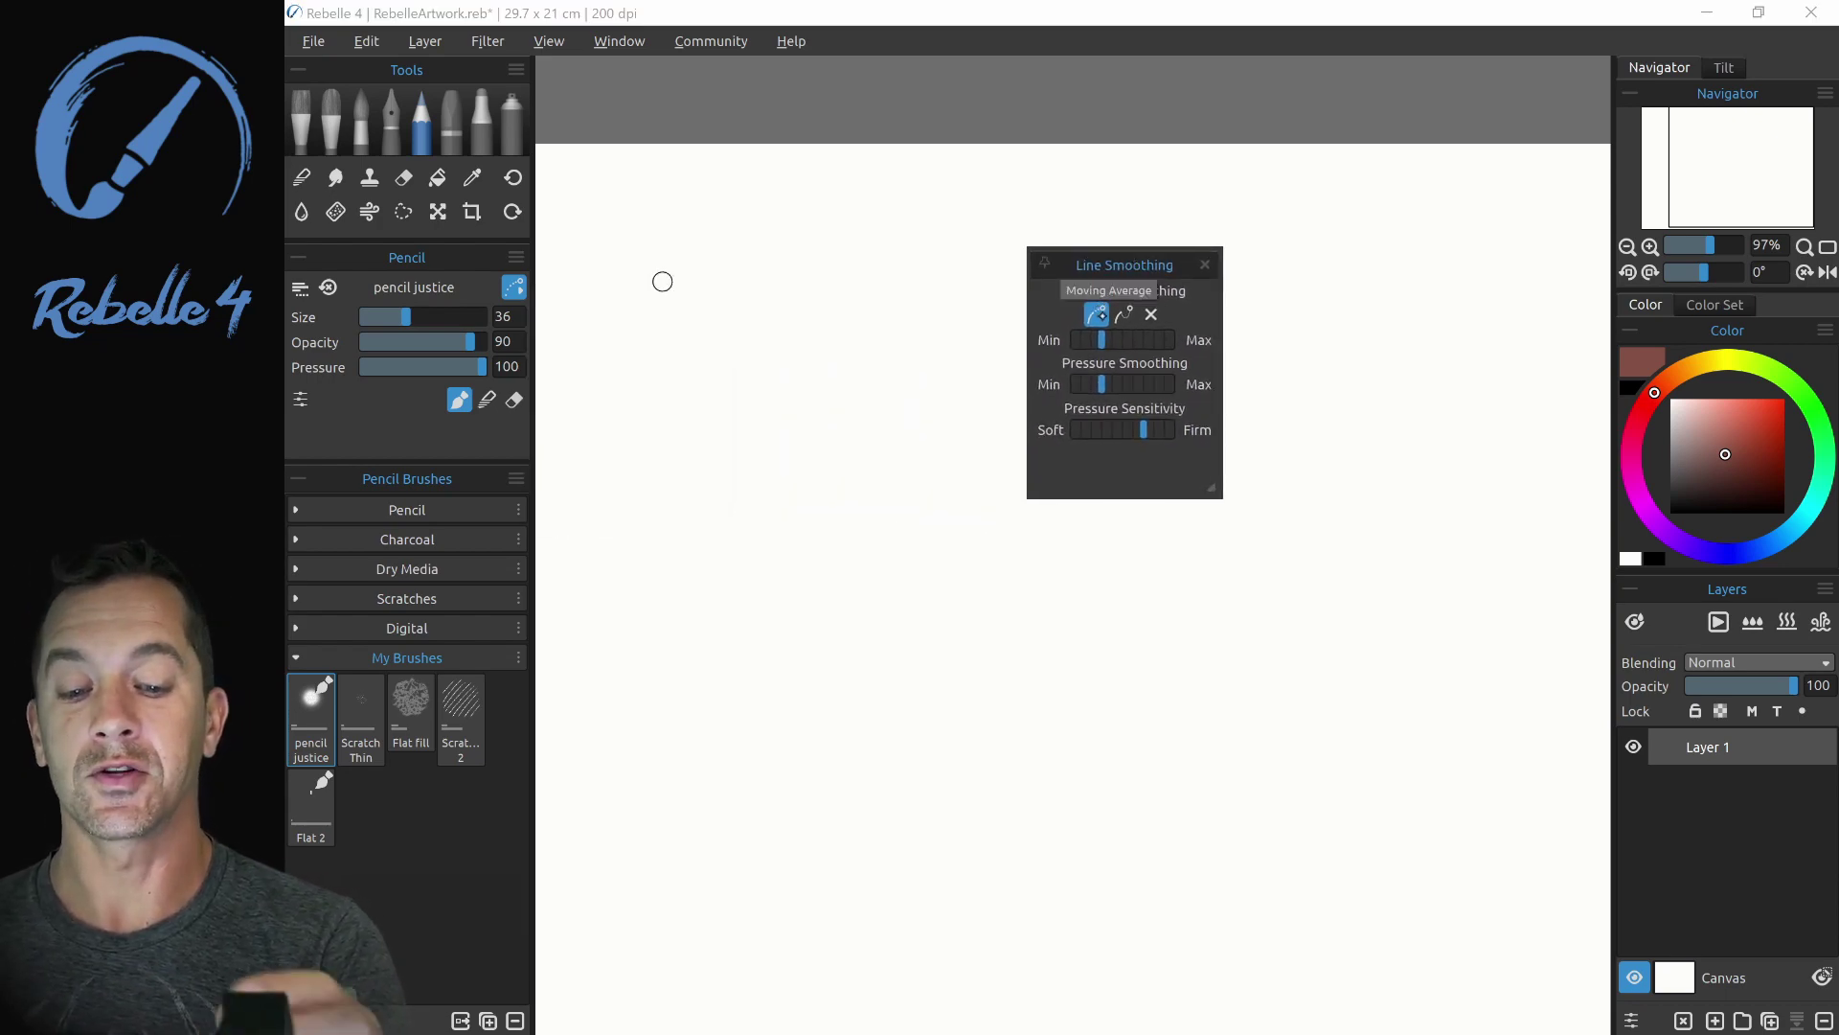
# Draw two parallel diagonal pencil lines on the canvas with Moving Average position smoothing at a low level
pyautogui.moveTo(738, 586); pyautogui.dragTo(798, 503)
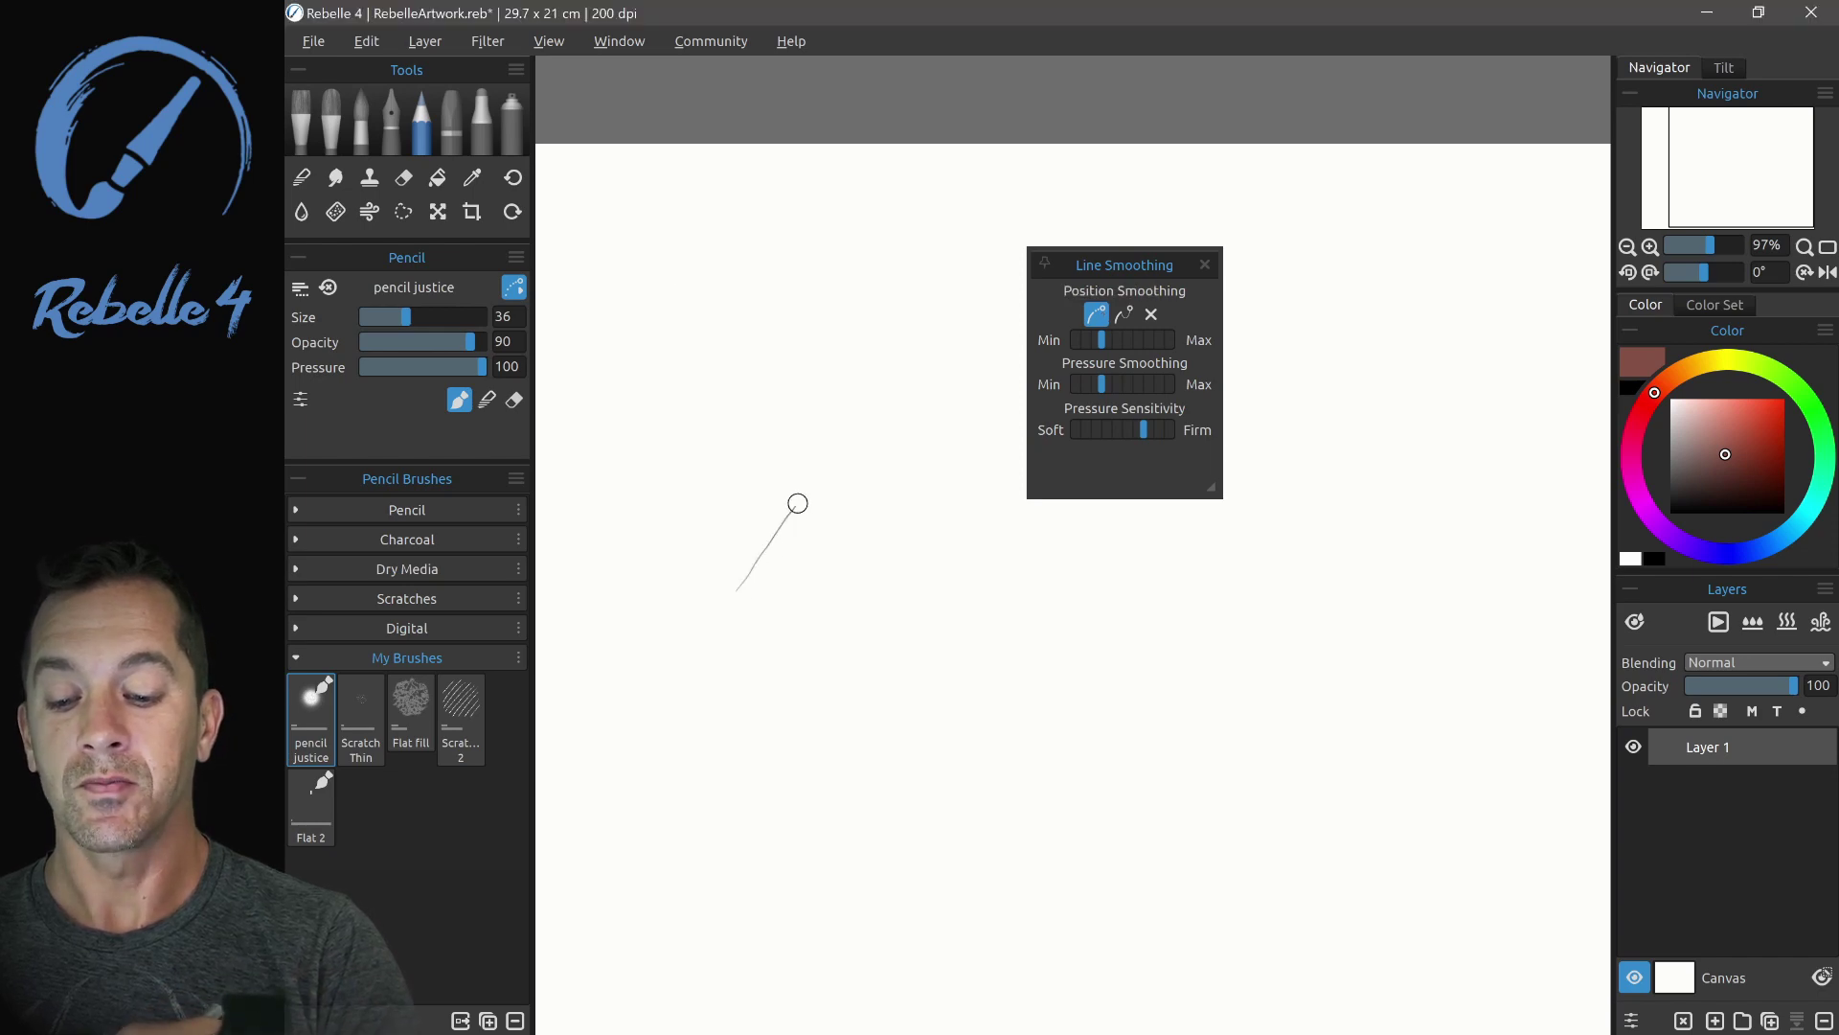
pyautogui.scroll(5, 991, 454)
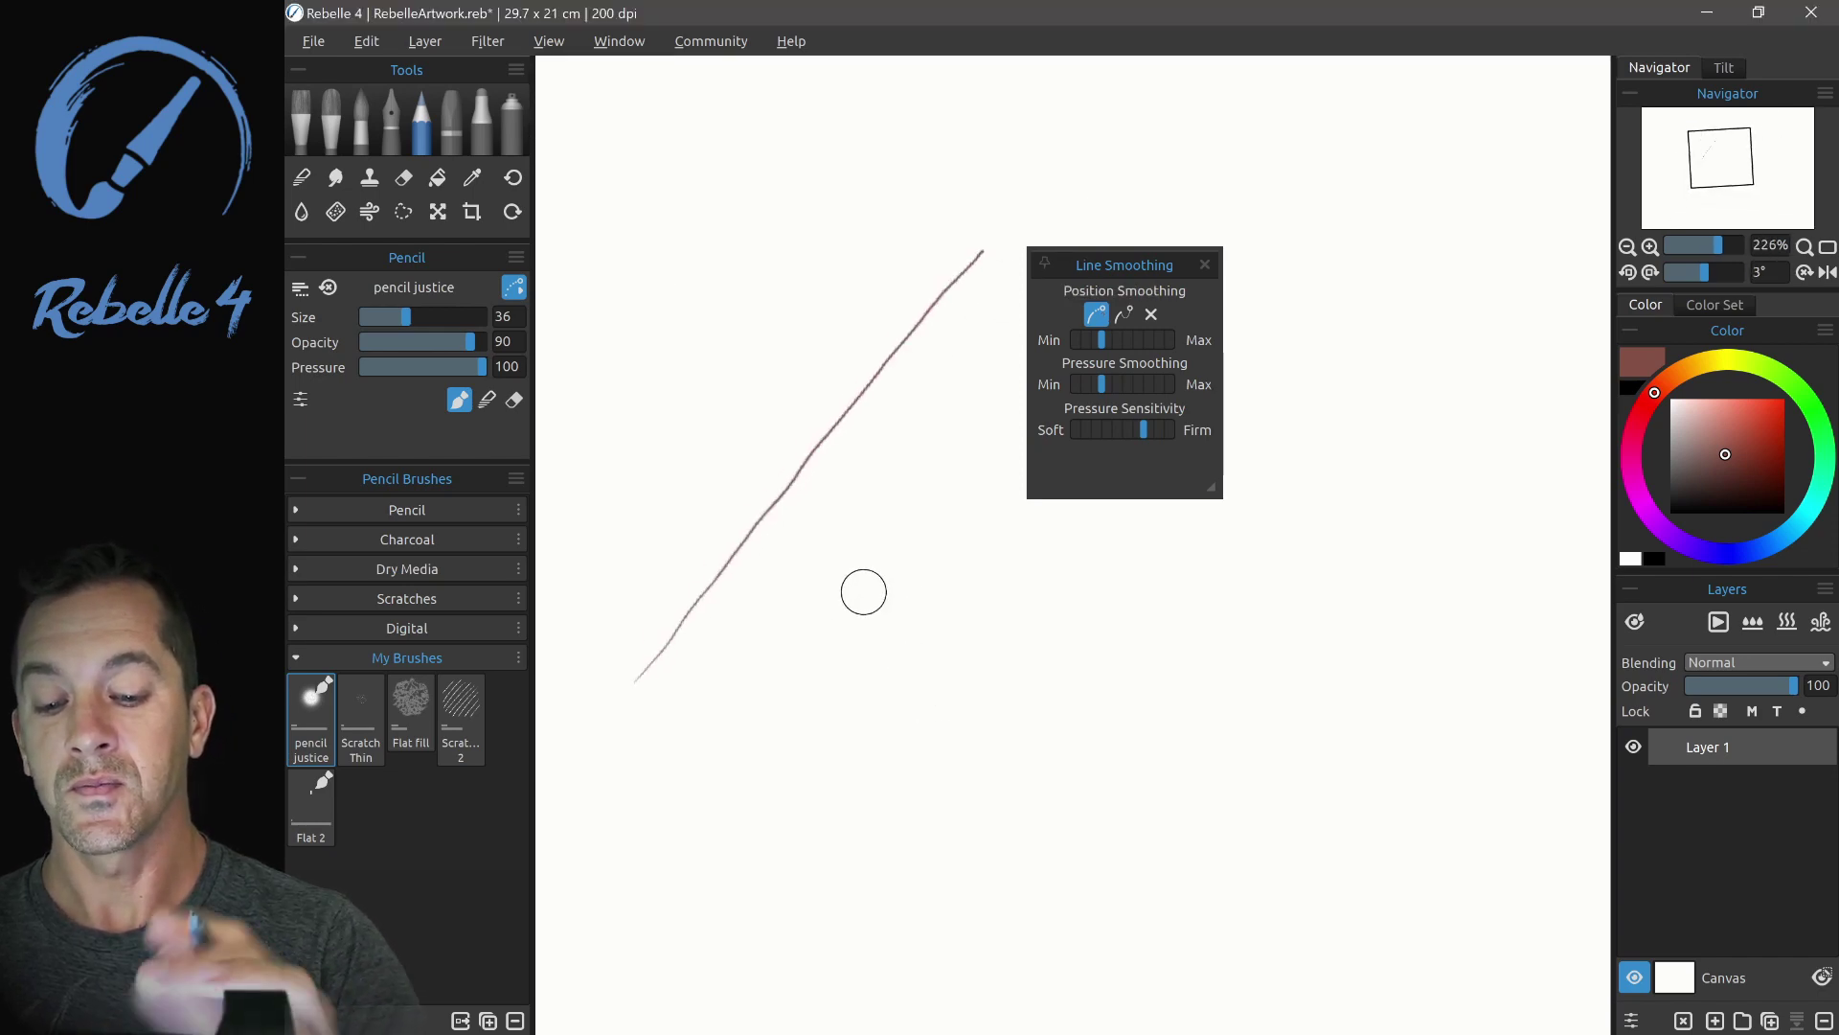
pyautogui.moveTo(703, 691); pyautogui.dragTo(1005, 302)
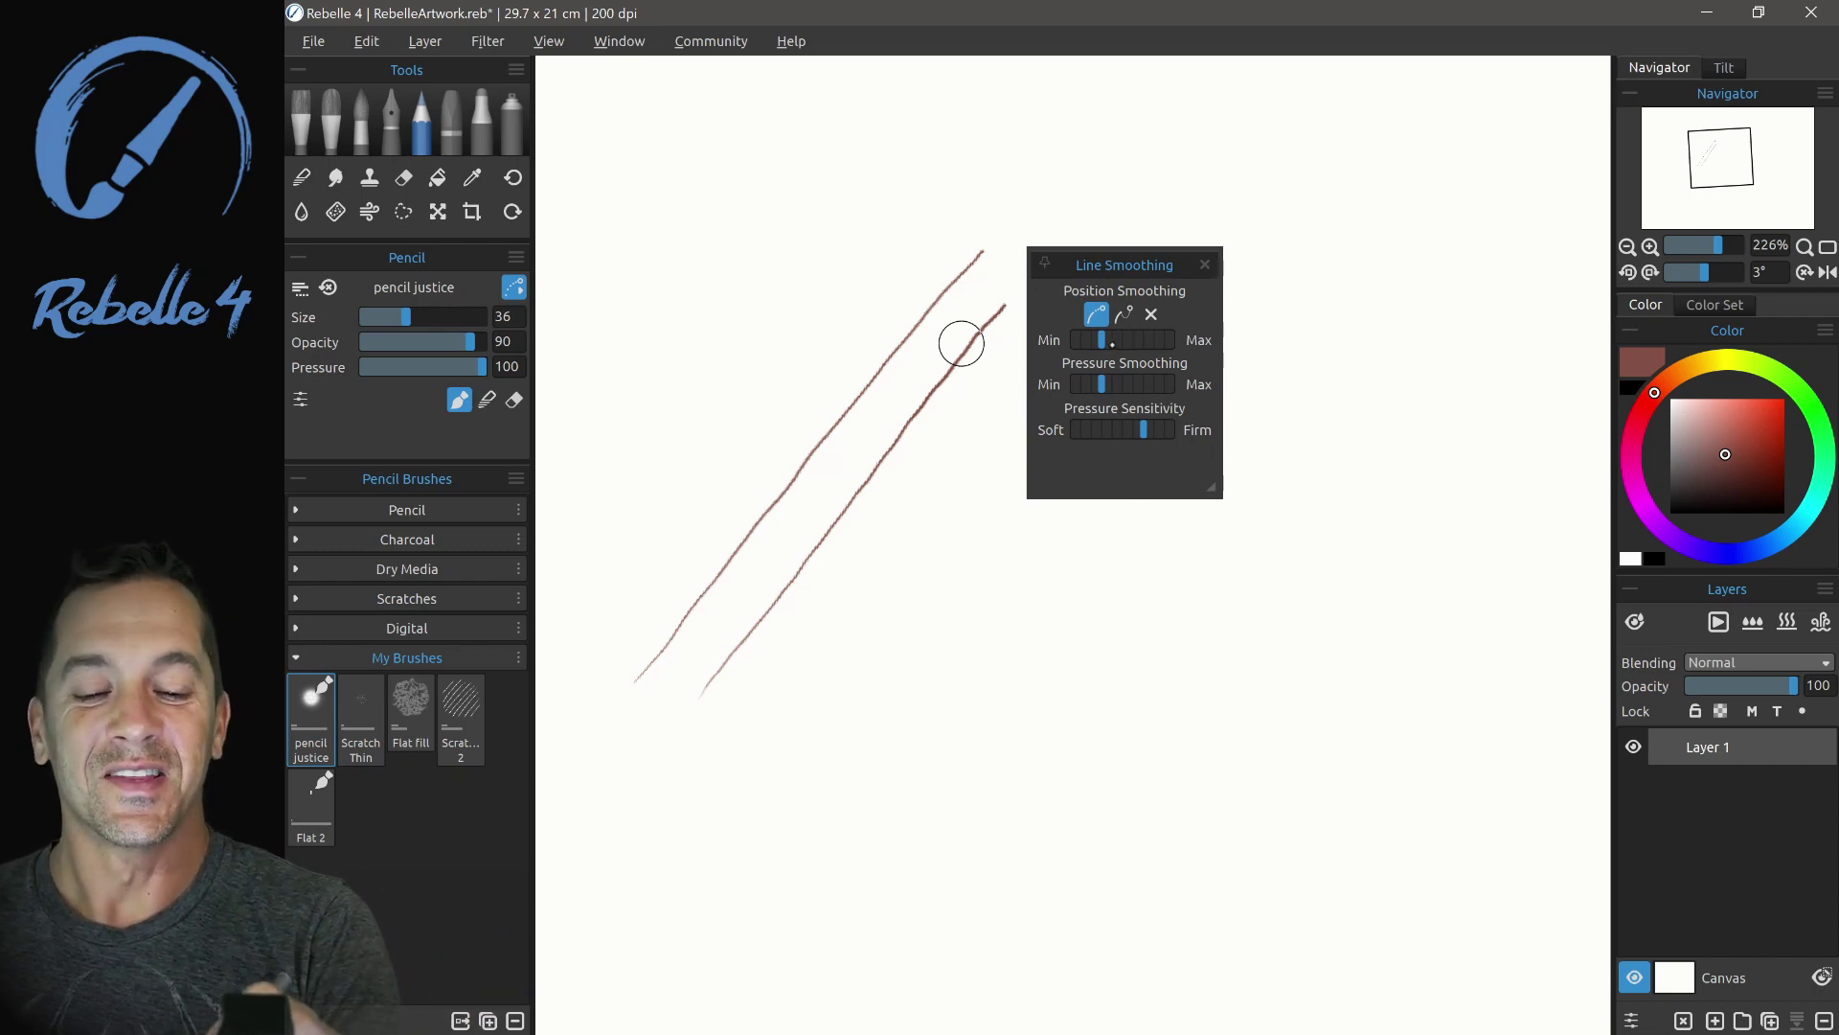
# Draw one diagonal pencil line with position smoothing at maximum and another beside it with position smoothing at minimum
pyautogui.moveTo(1103, 340); pyautogui.dragTo(1132, 340)
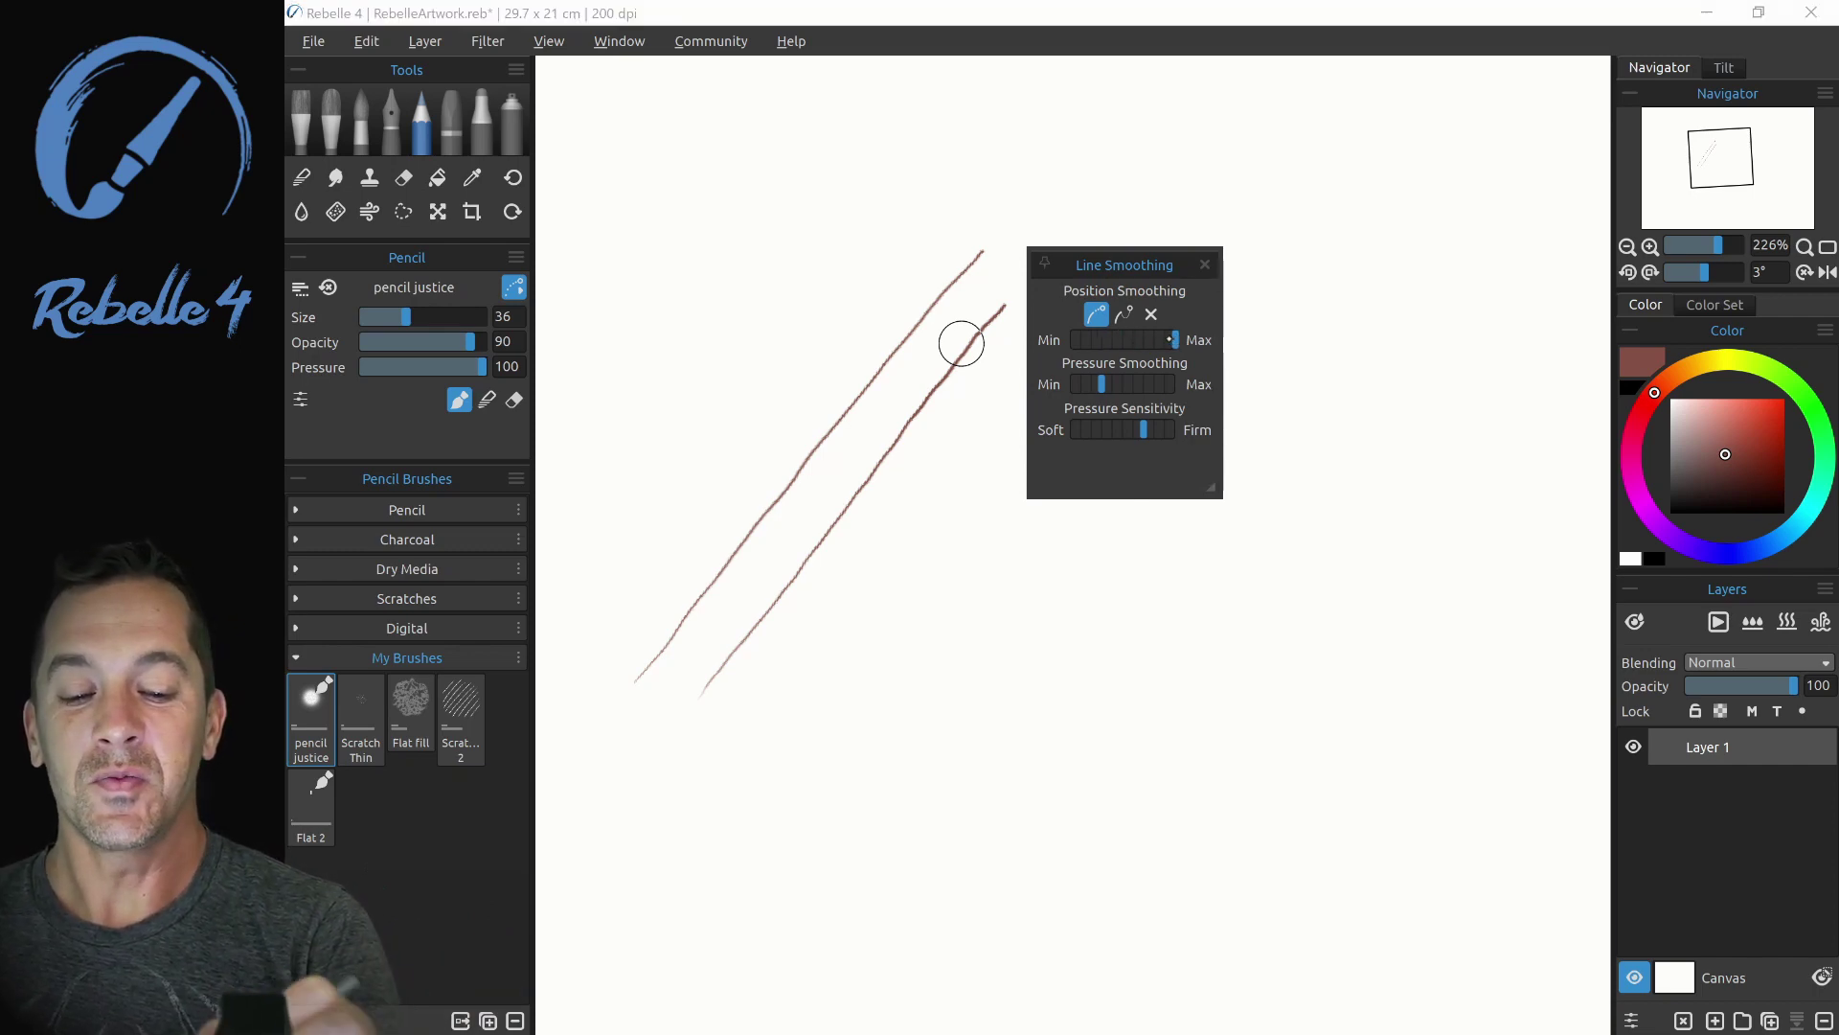
pyautogui.moveTo(792, 747); pyautogui.dragTo(1232, 261)
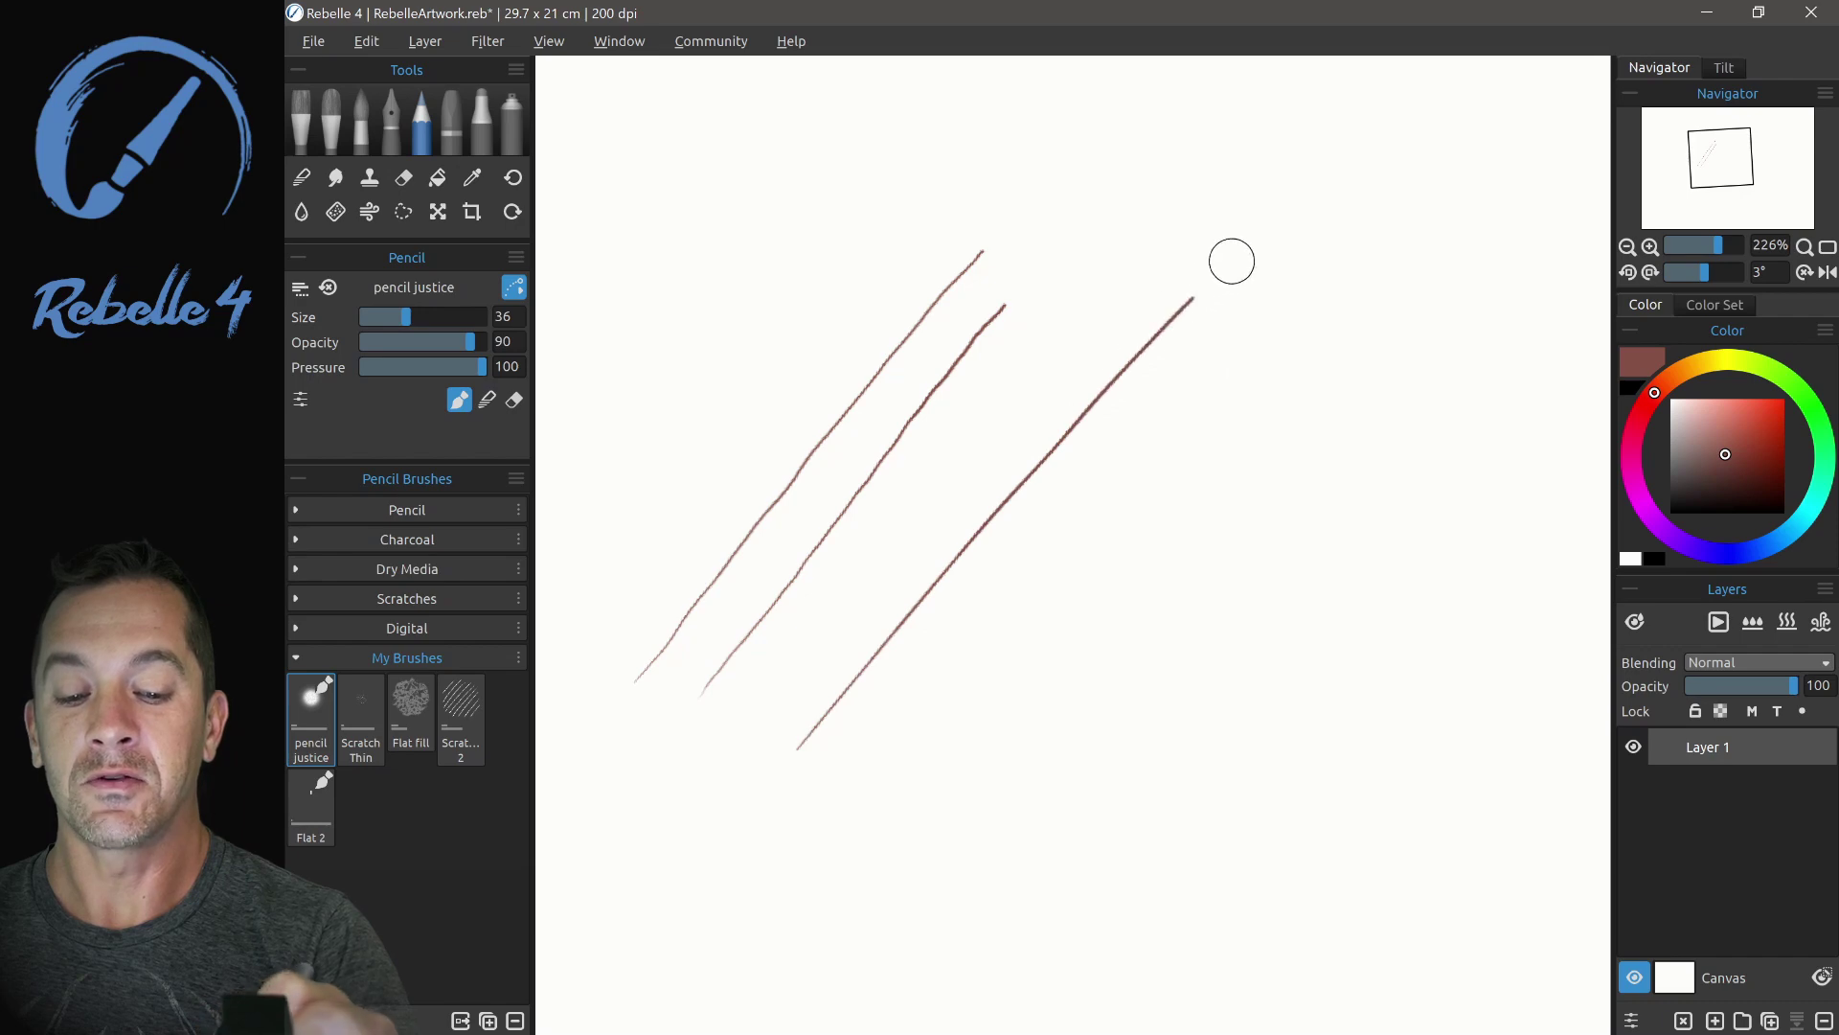
pyautogui.rightClick(1232, 261)
pyautogui.rightClick(1236, 350)
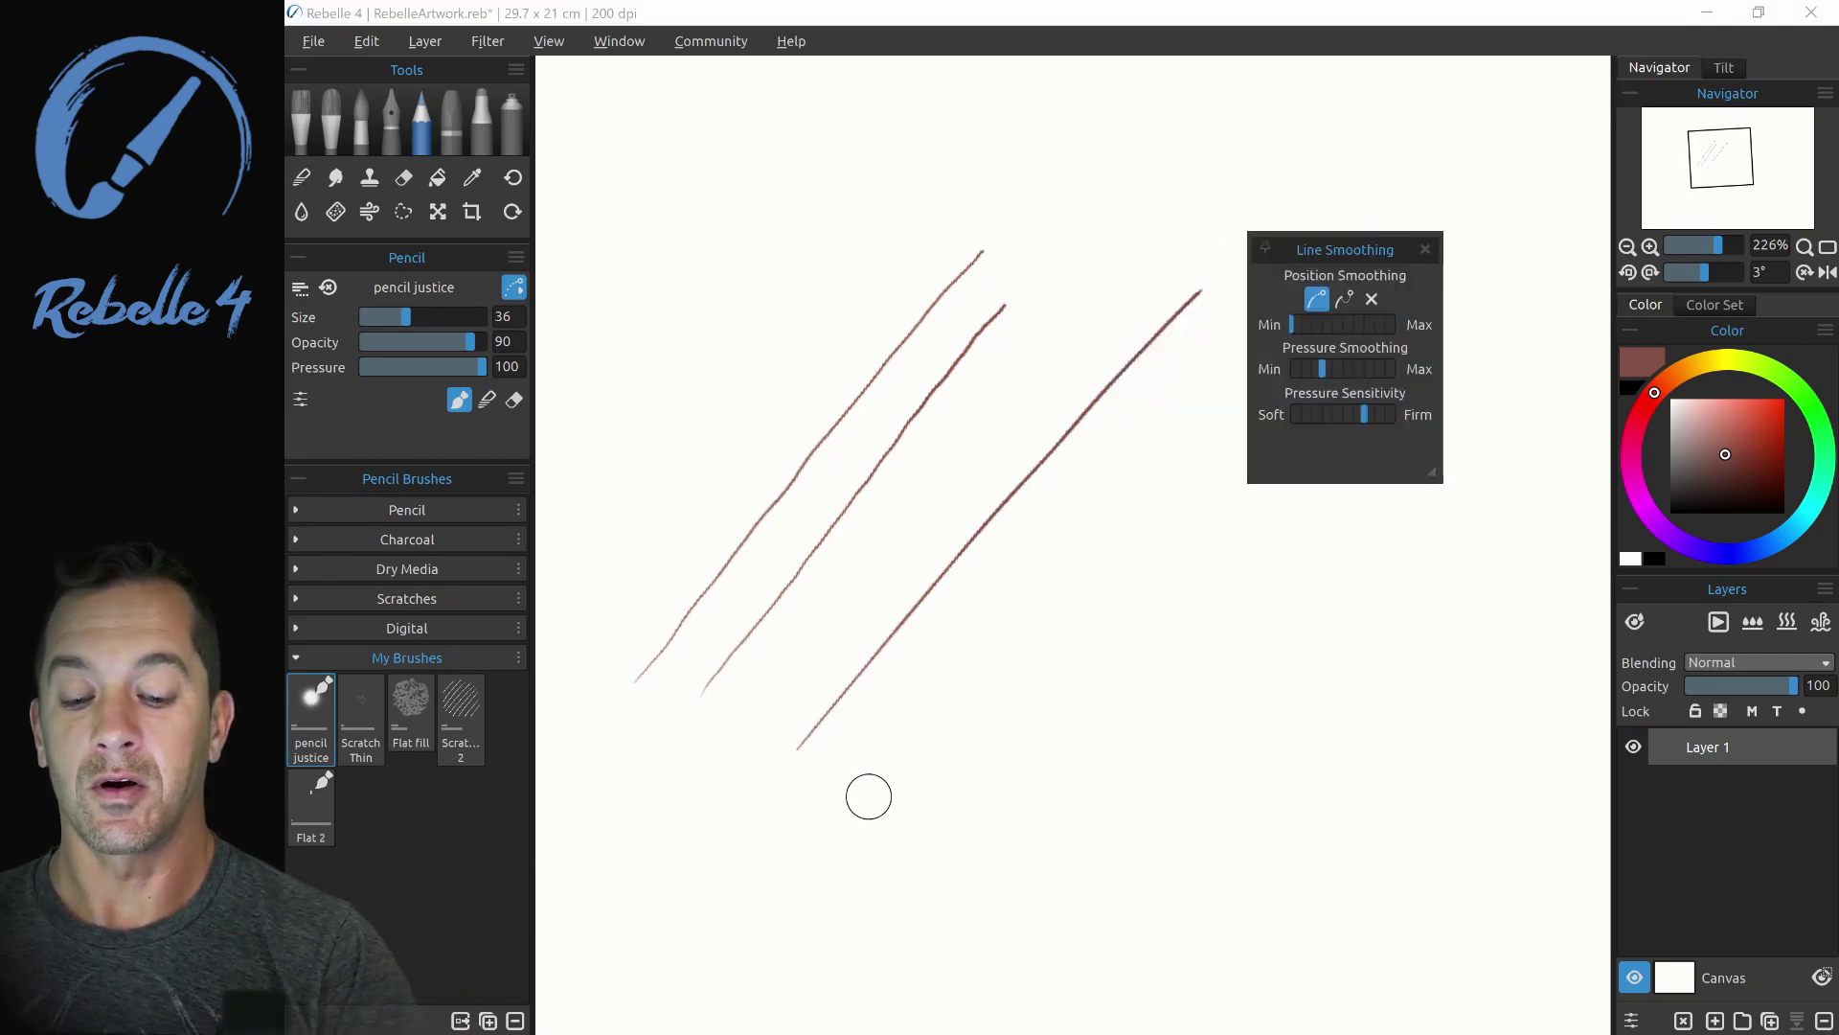
pyautogui.moveTo(867, 798); pyautogui.dragTo(1236, 366)
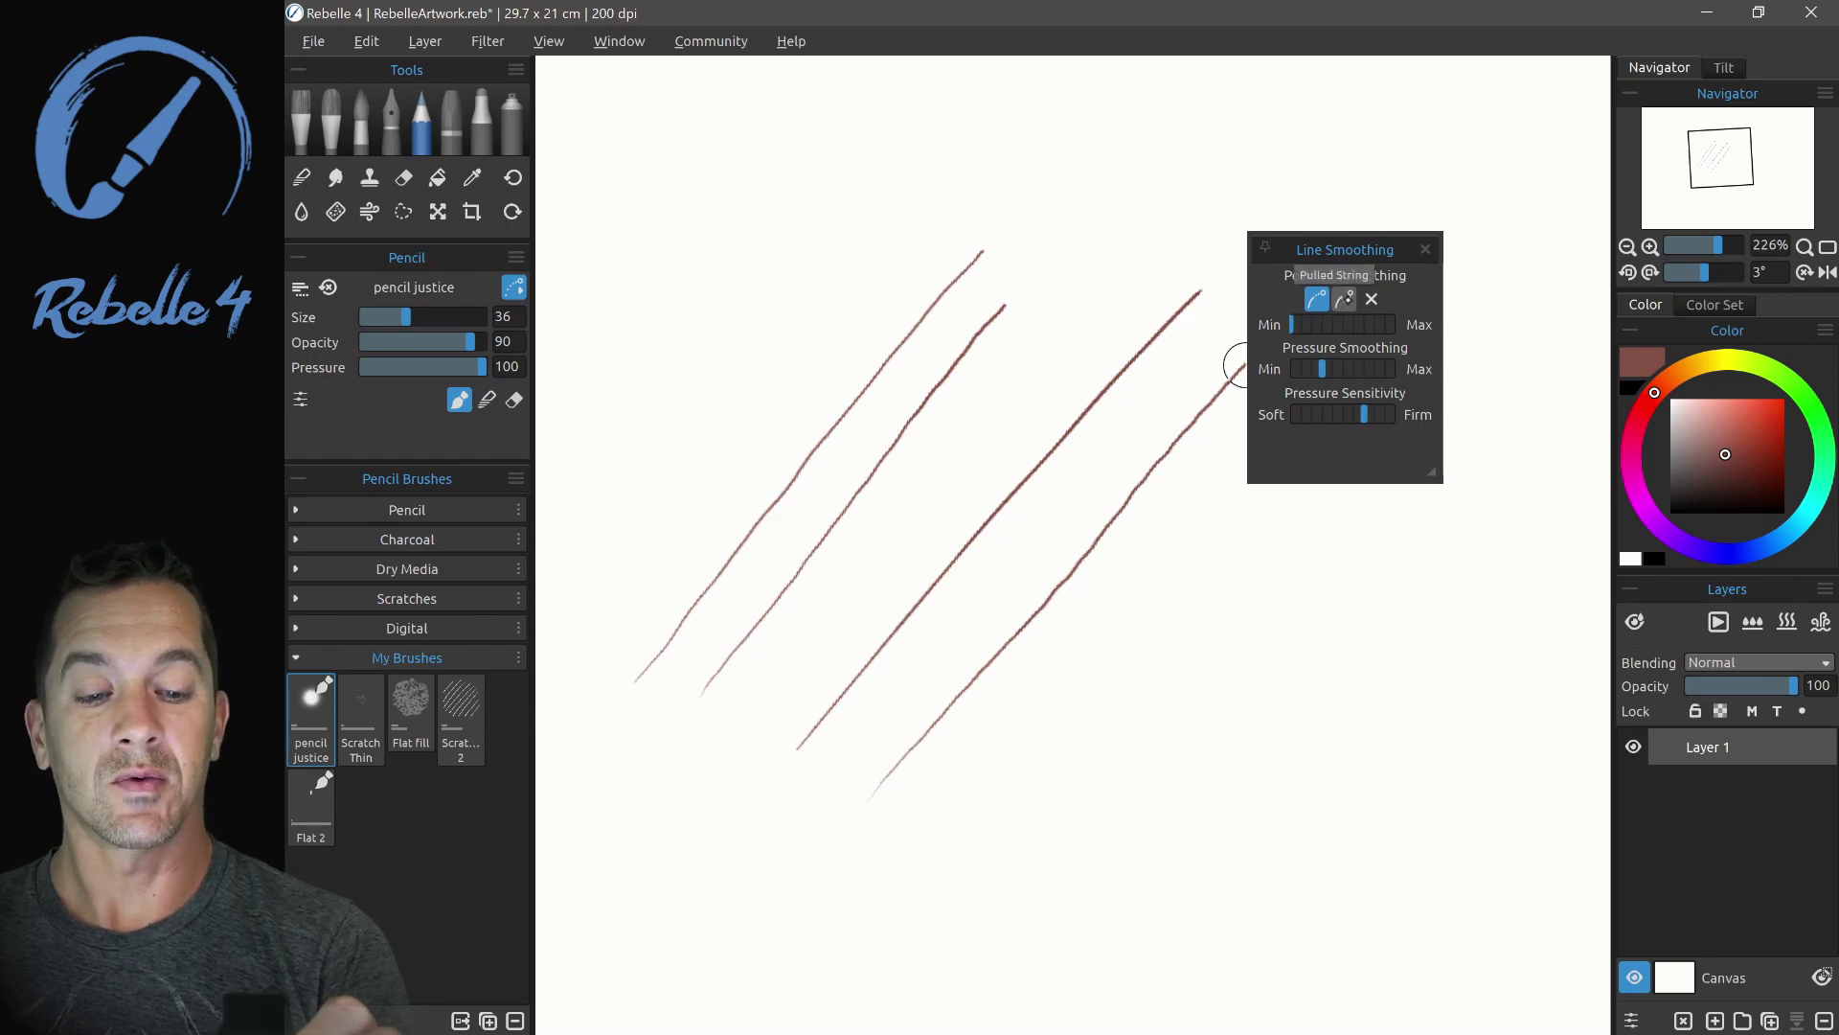
# Clear the layer and draw a wavy, looping pencil line using Pulled String position smoothing at minimum
pyautogui.click(1345, 300)
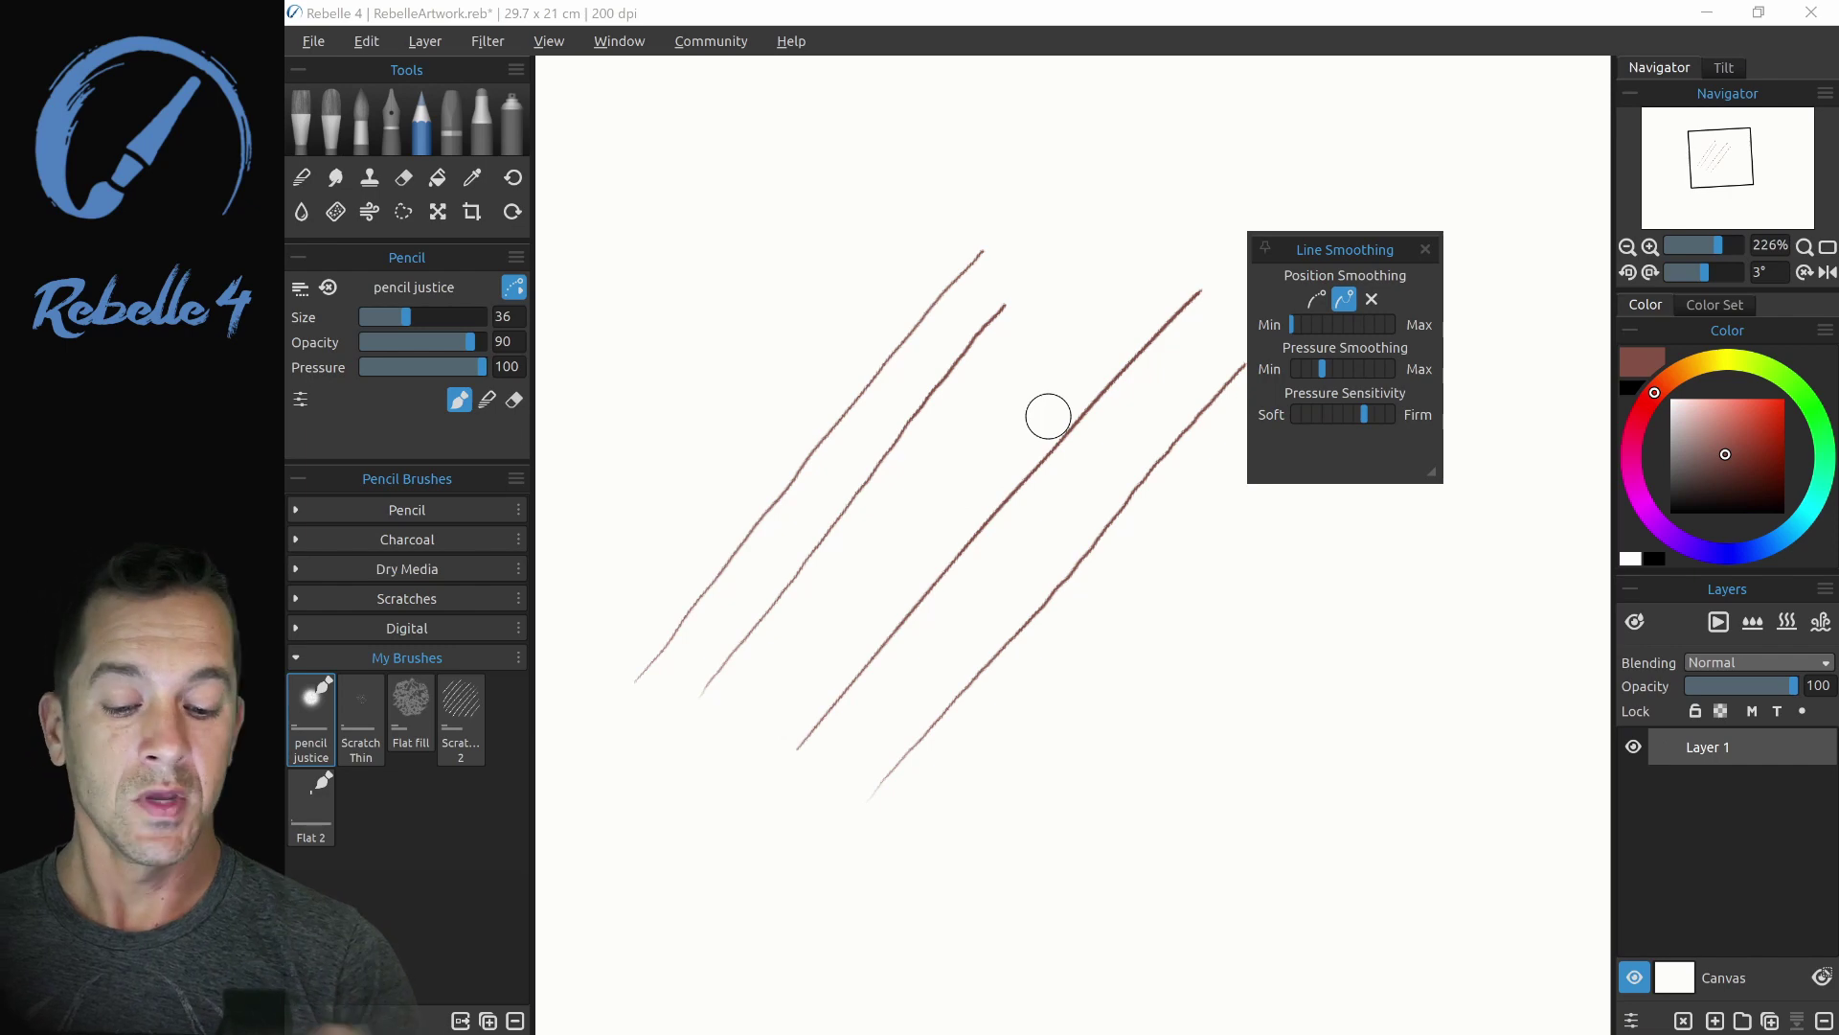
pyautogui.press('Delete')
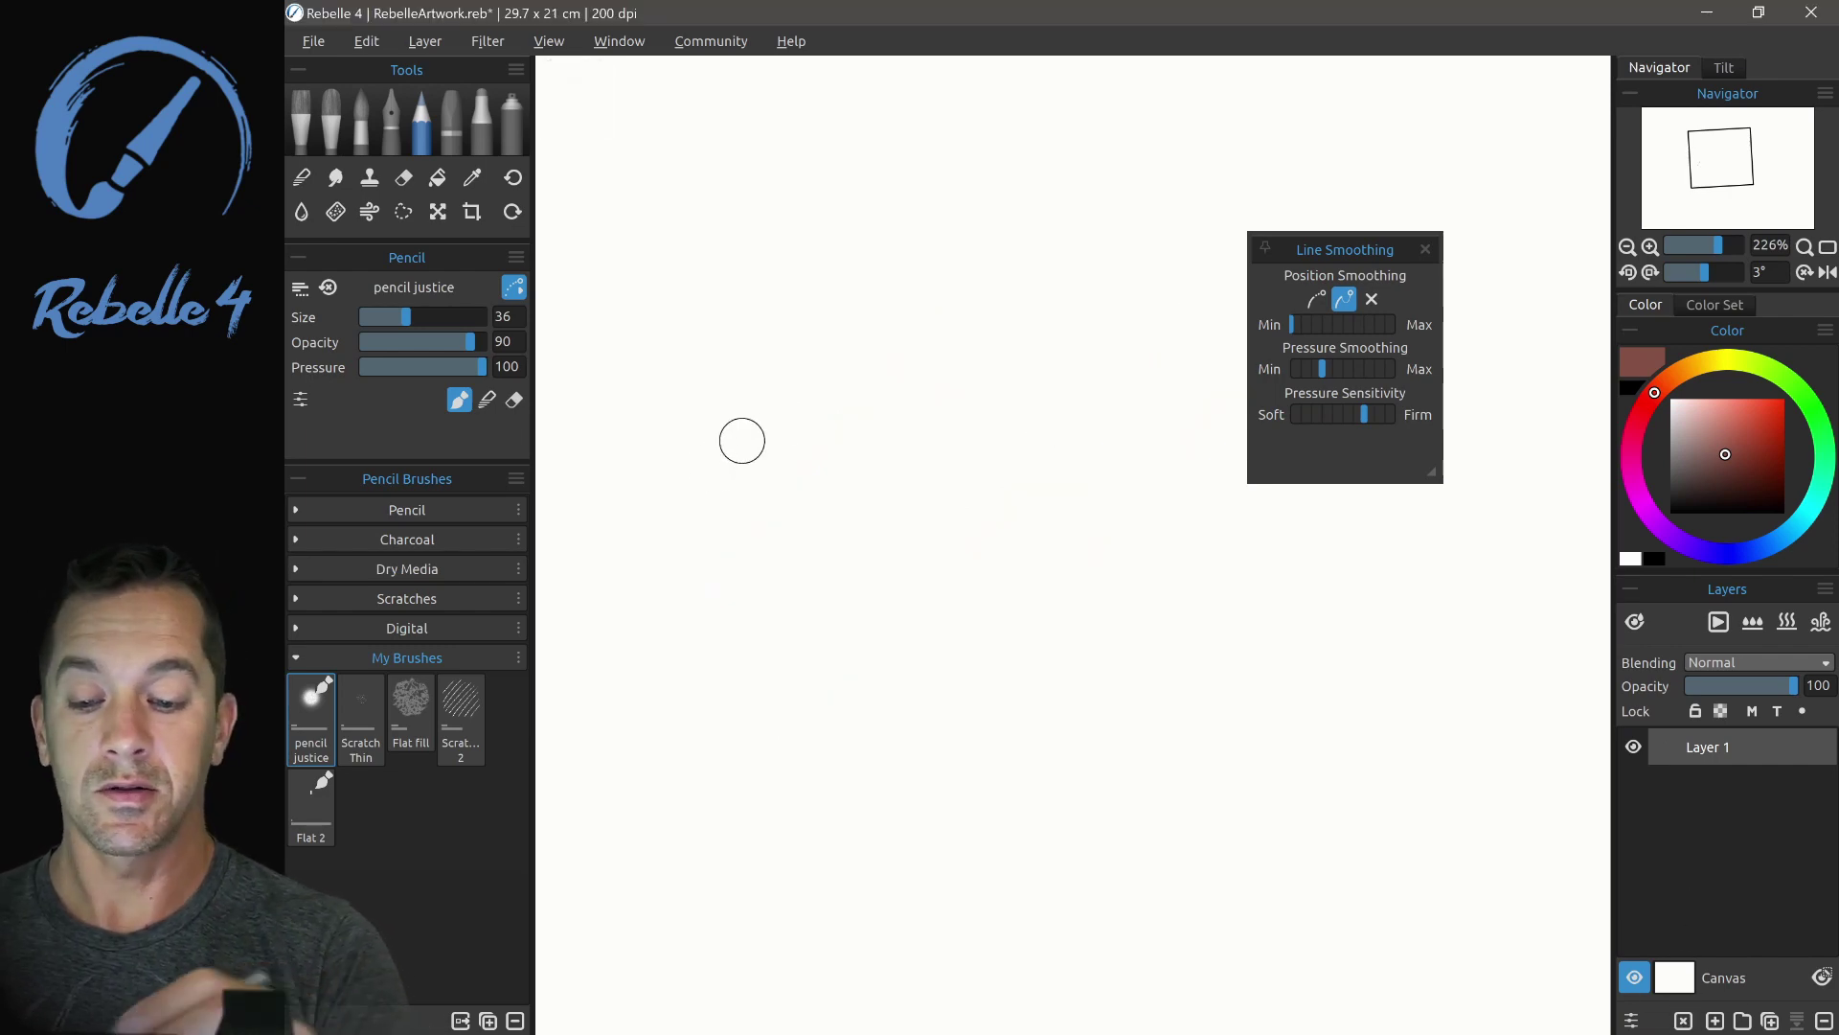
pyautogui.moveTo(744, 498)
pyautogui.mouseDown()
pyautogui.moveTo(878, 493)
pyautogui.moveTo(973, 460)
pyautogui.moveTo(1083, 485)
pyautogui.moveTo(792, 636)
pyautogui.moveTo(805, 656)
pyautogui.mouseUp()
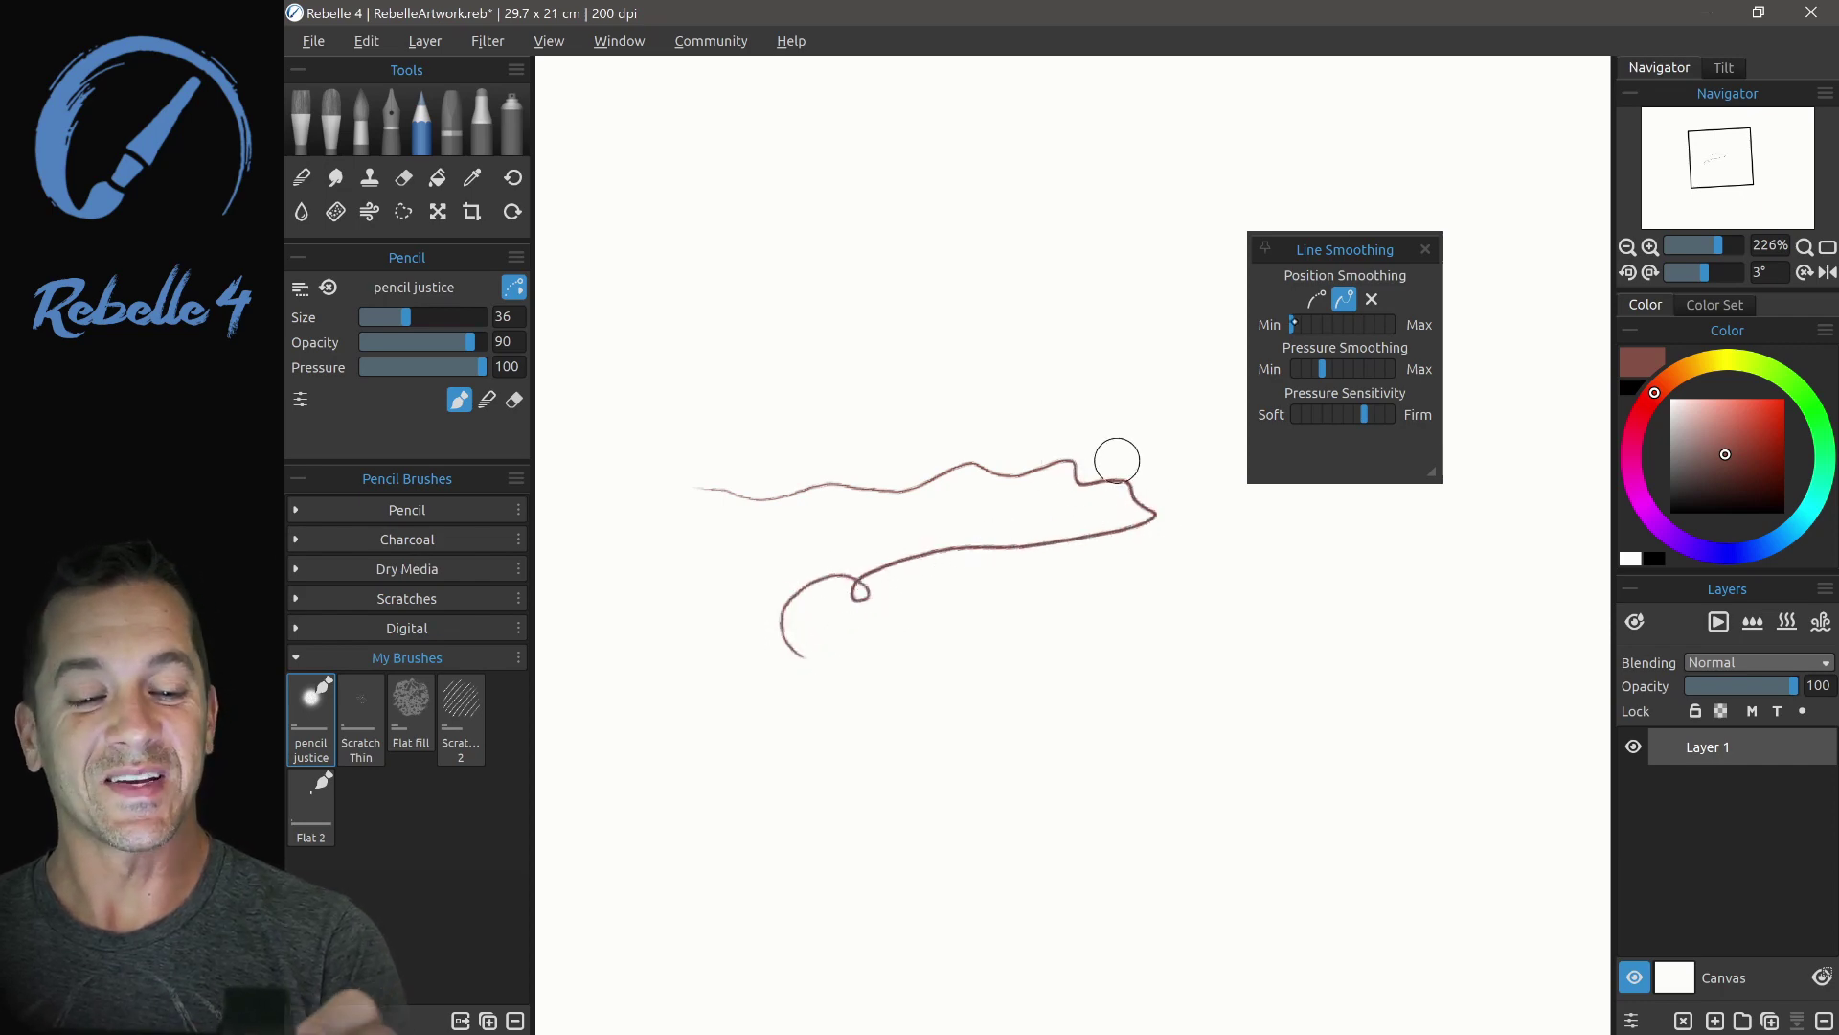
# Set Pulled String smoothing to maximum and draw a line with sharp corners and one long sweeping curve around the wavy line
pyautogui.moveTo(1292, 324); pyautogui.dragTo(1396, 324)
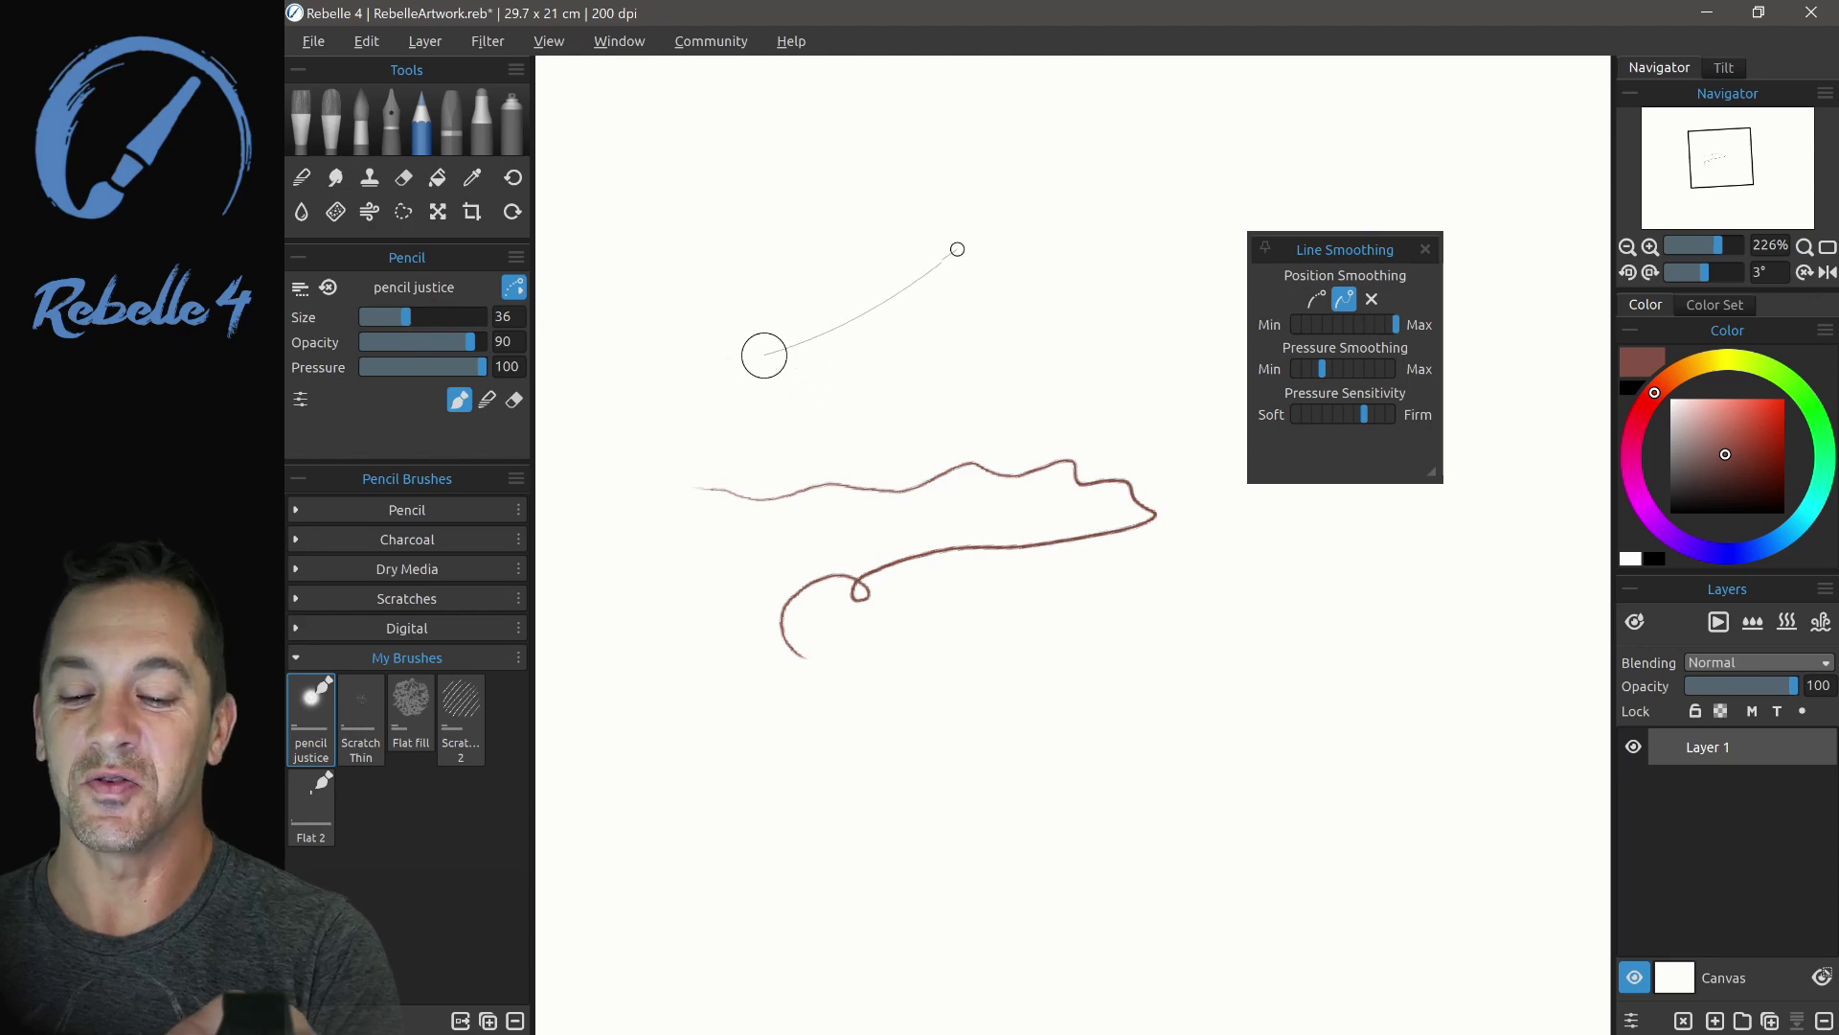
pyautogui.moveTo(956, 250)
pyautogui.mouseDown()
pyautogui.moveTo(1190, 148)
pyautogui.moveTo(1067, 259)
pyautogui.moveTo(1026, 350)
pyautogui.moveTo(1086, 615)
pyautogui.moveTo(1128, 260)
pyautogui.moveTo(1257, 149)
pyautogui.moveTo(1331, 153)
pyautogui.moveTo(1417, 218)
pyautogui.moveTo(1452, 261)
pyautogui.moveTo(1479, 383)
pyautogui.mouseUp()
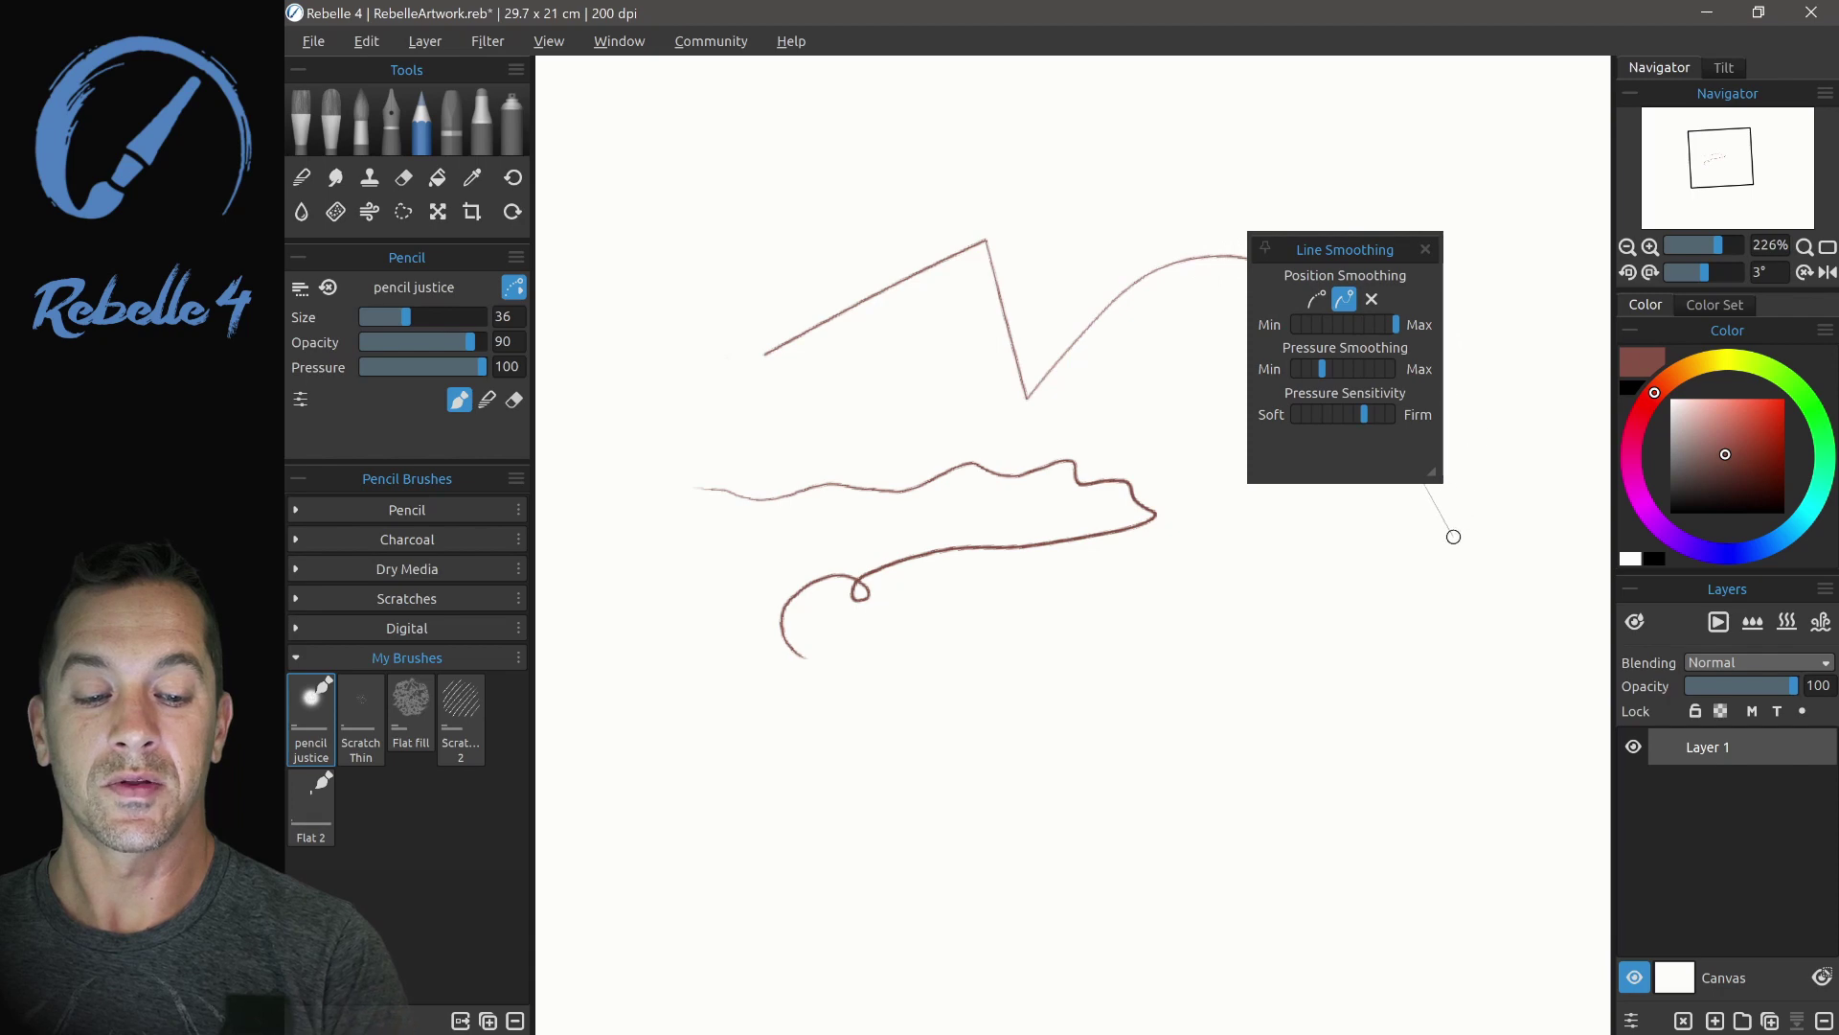
pyautogui.moveTo(1454, 537)
pyautogui.mouseDown()
pyautogui.moveTo(1413, 617)
pyautogui.moveTo(1342, 689)
pyautogui.moveTo(1195, 761)
pyautogui.moveTo(920, 774)
pyautogui.moveTo(712, 745)
pyautogui.moveTo(870, 713)
pyautogui.mouseUp()
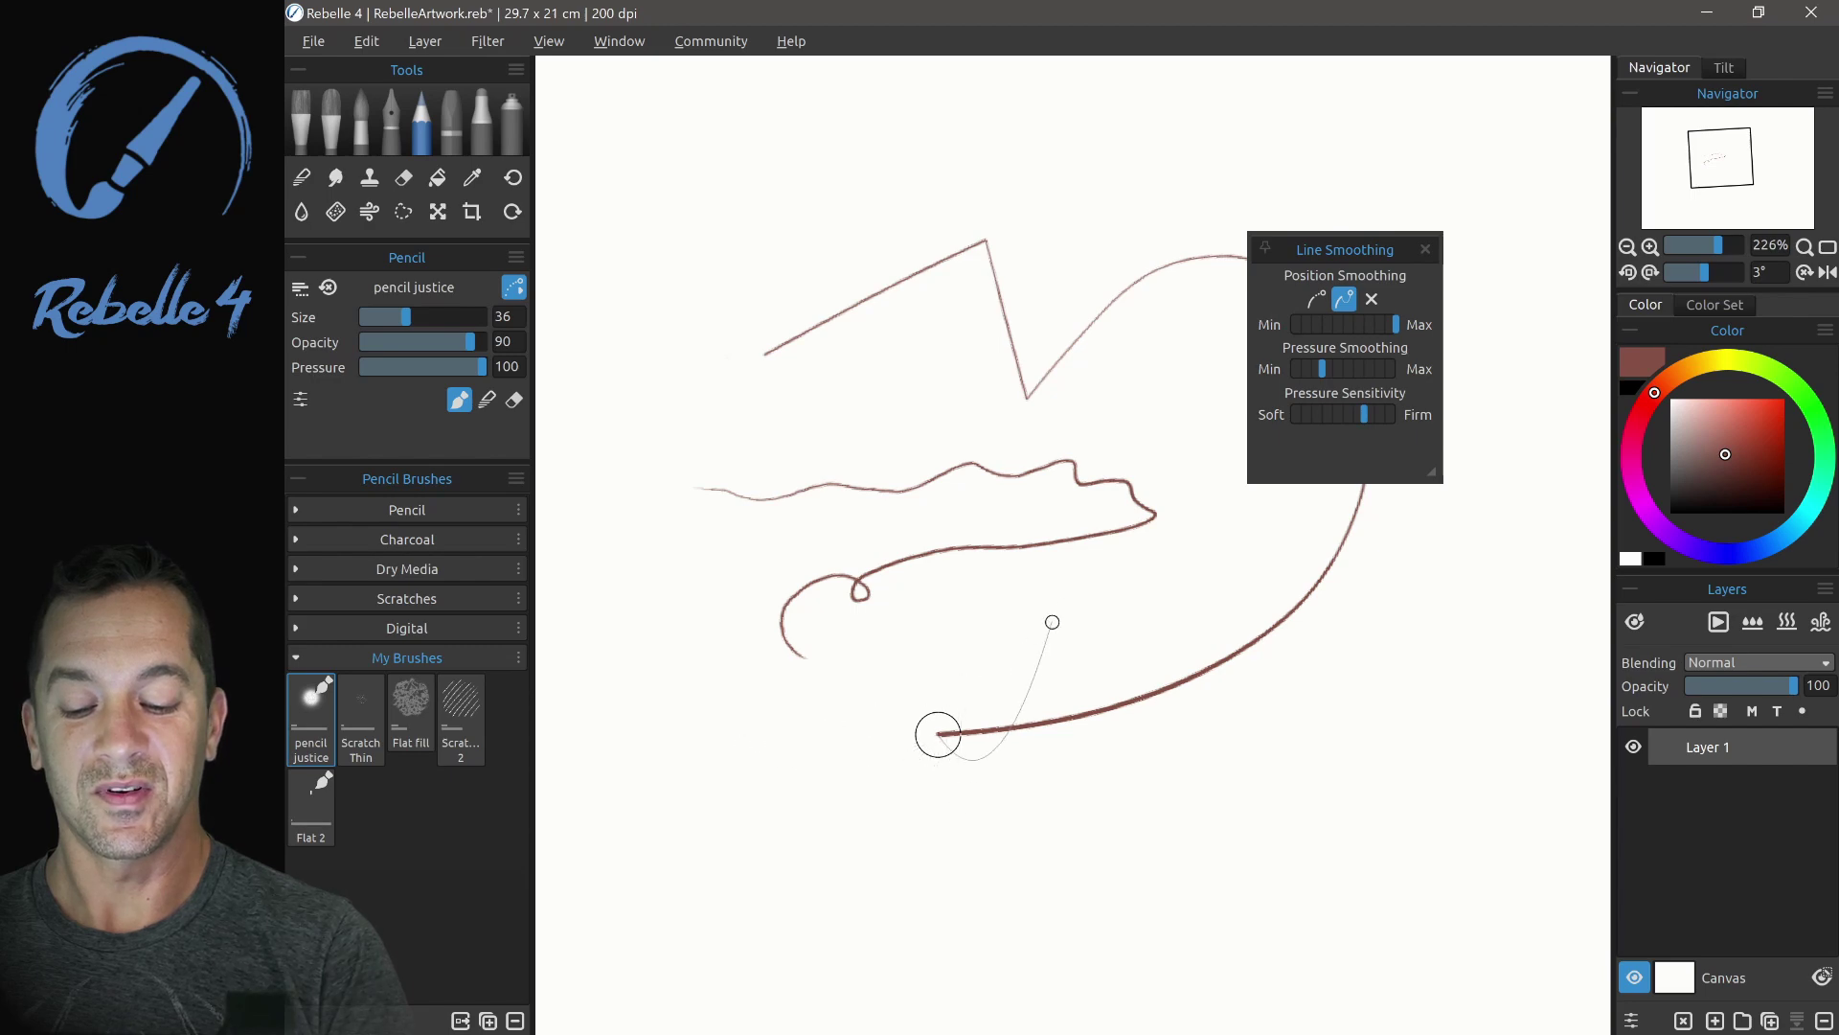
pyautogui.moveTo(1052, 622)
pyautogui.mouseDown()
pyautogui.moveTo(1145, 464)
pyautogui.moveTo(1146, 390)
pyautogui.moveTo(1158, 607)
pyautogui.moveTo(1189, 715)
pyautogui.mouseUp()
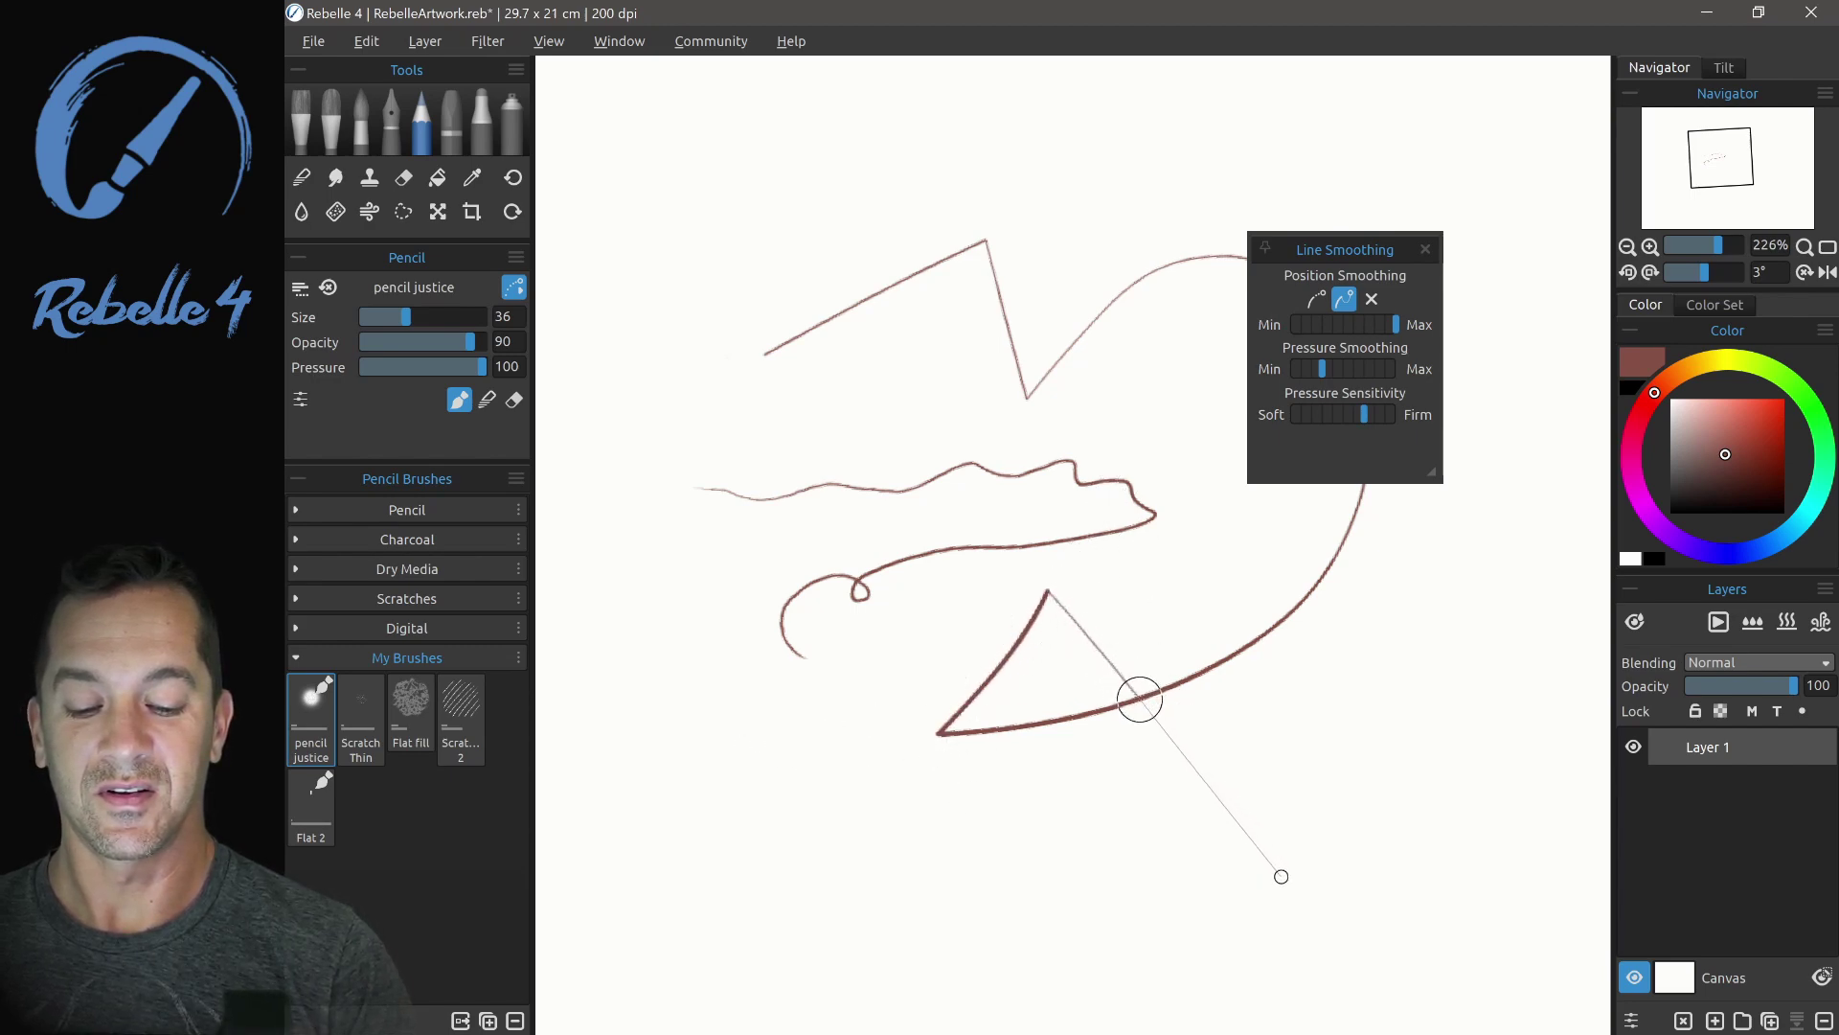
pyautogui.moveTo(1282, 876); pyautogui.dragTo(1286, 858)
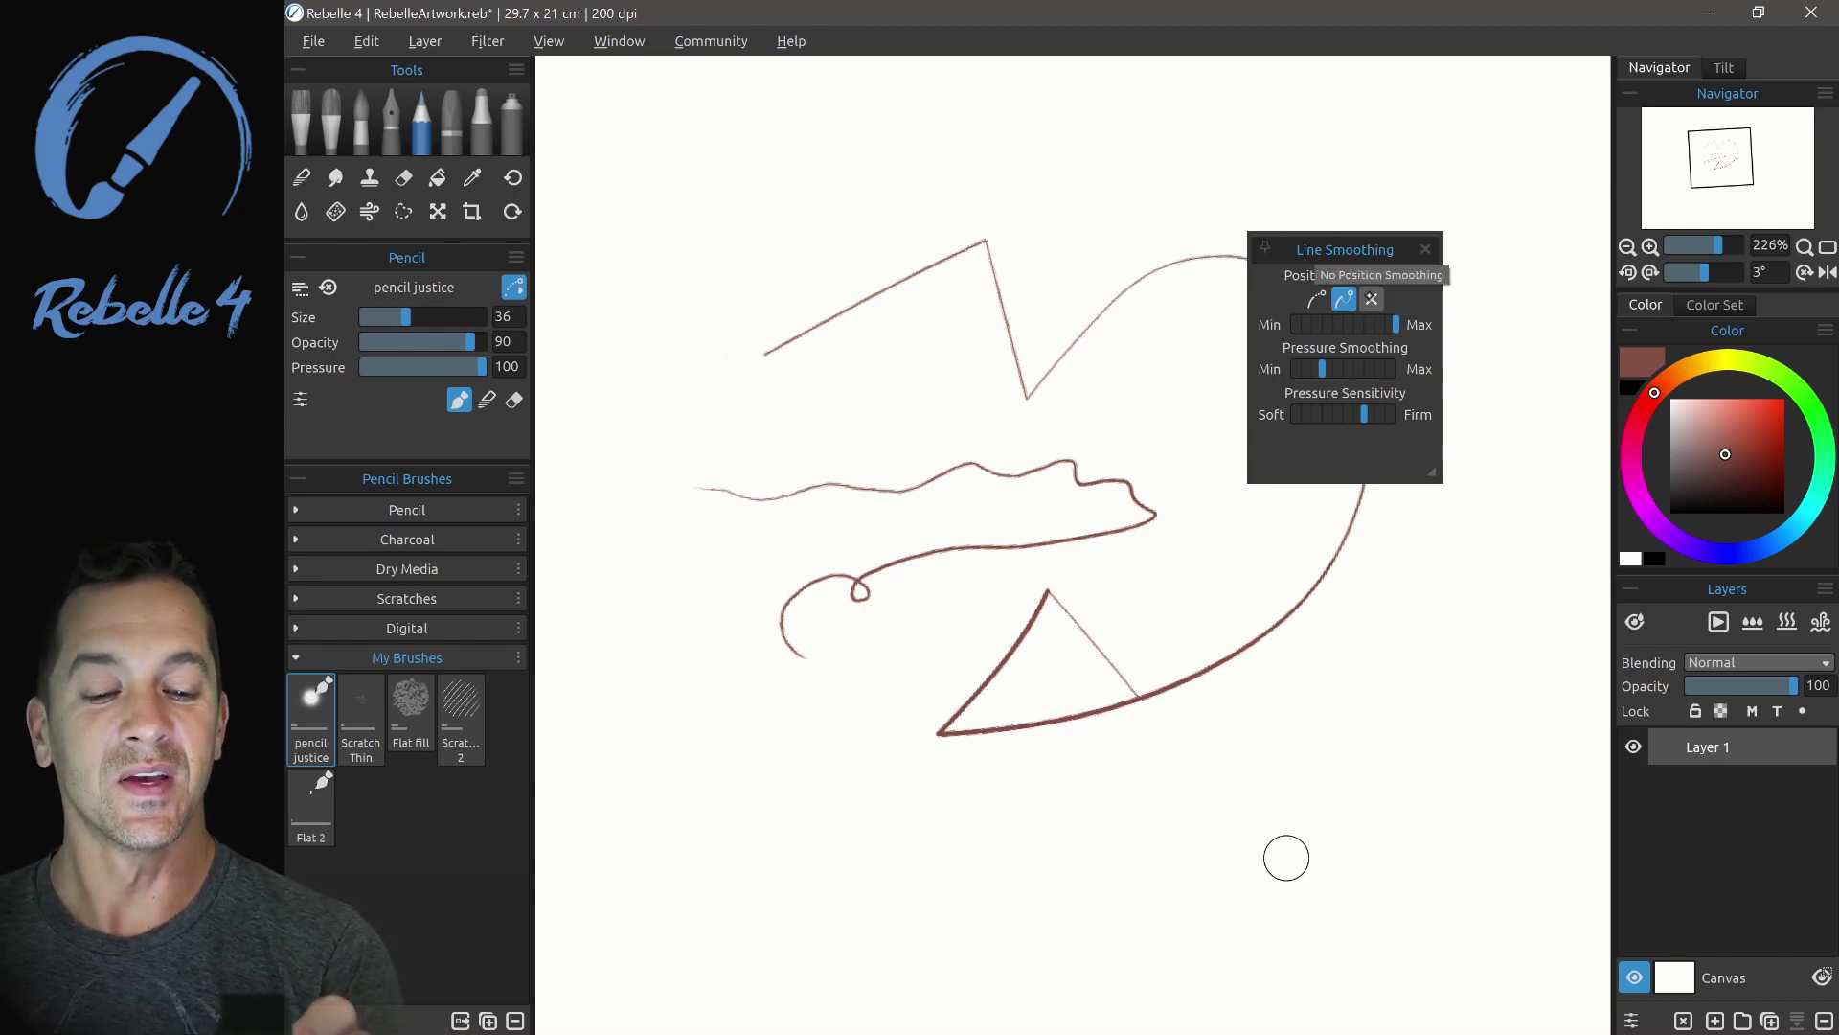
# Turn position smoothing off and draw a zigzag squiggle and two diagonal lines above the existing strokes
pyautogui.click(1372, 299)
pyautogui.moveTo(713, 435)
pyautogui.mouseDown()
pyautogui.moveTo(782, 462)
pyautogui.moveTo(899, 441)
pyautogui.moveTo(1071, 364)
pyautogui.mouseUp()
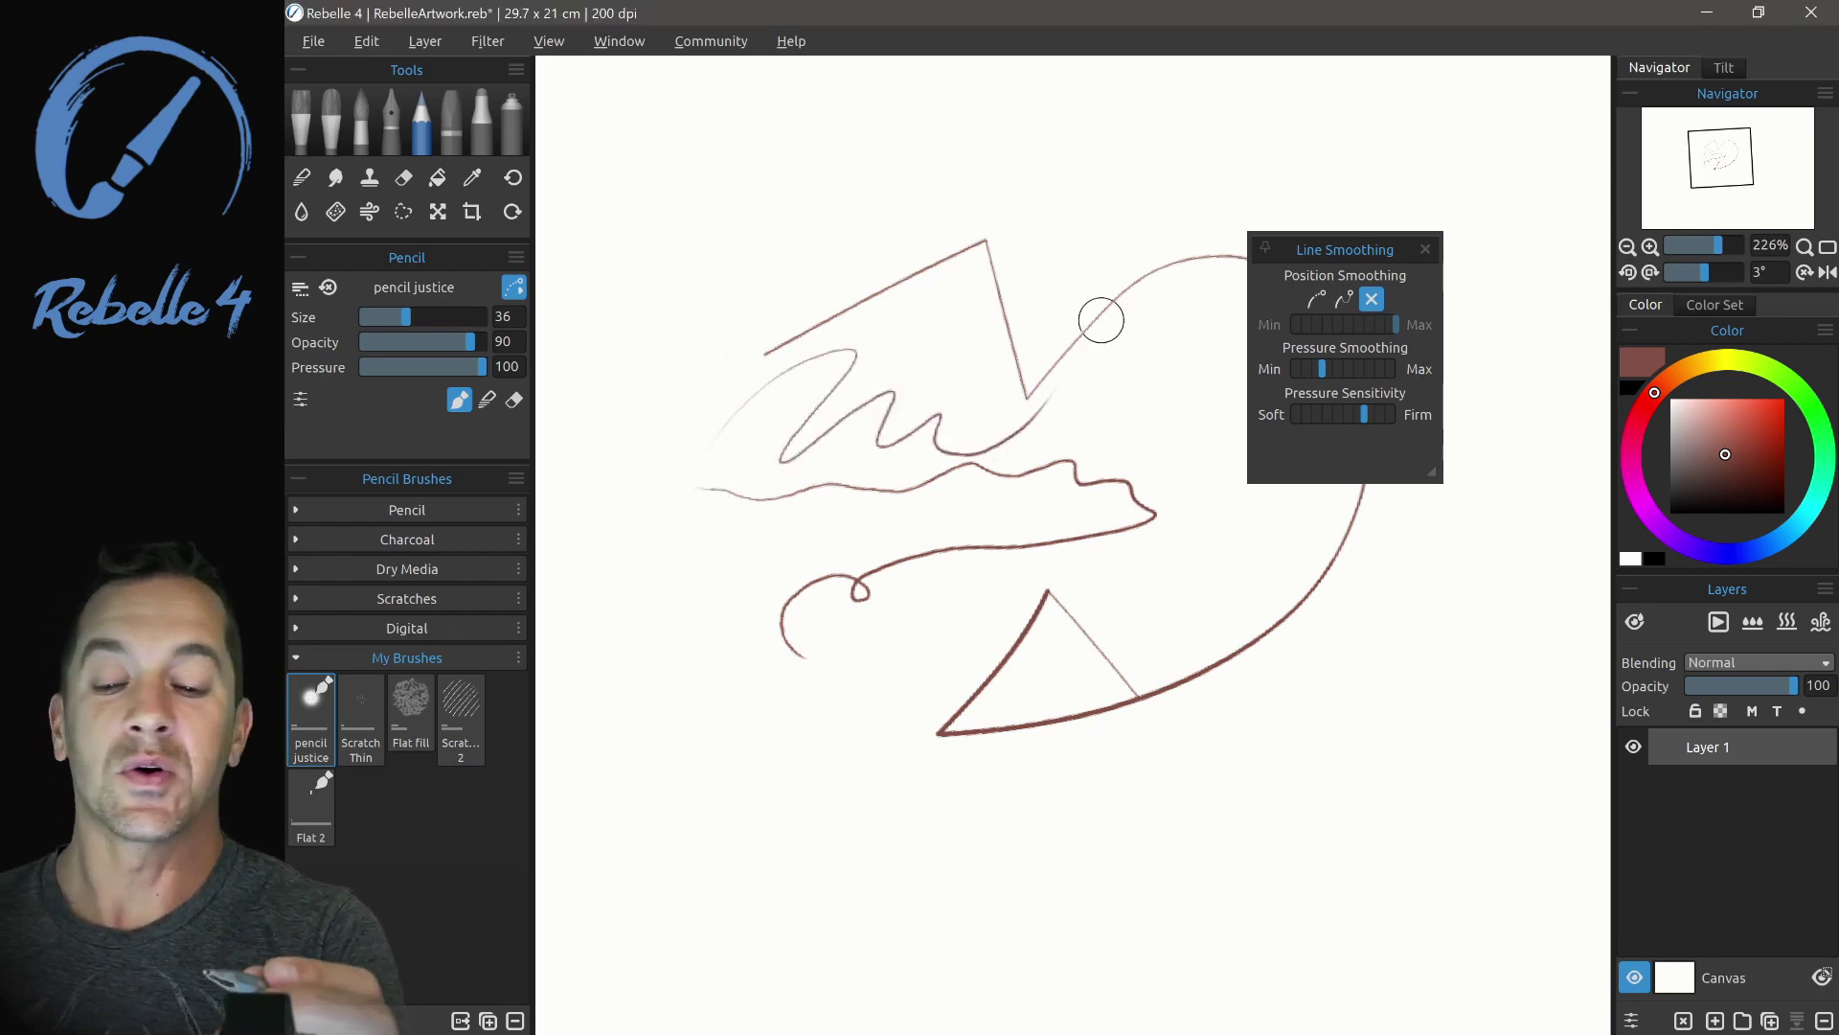
pyautogui.moveTo(707, 323); pyautogui.dragTo(964, 136)
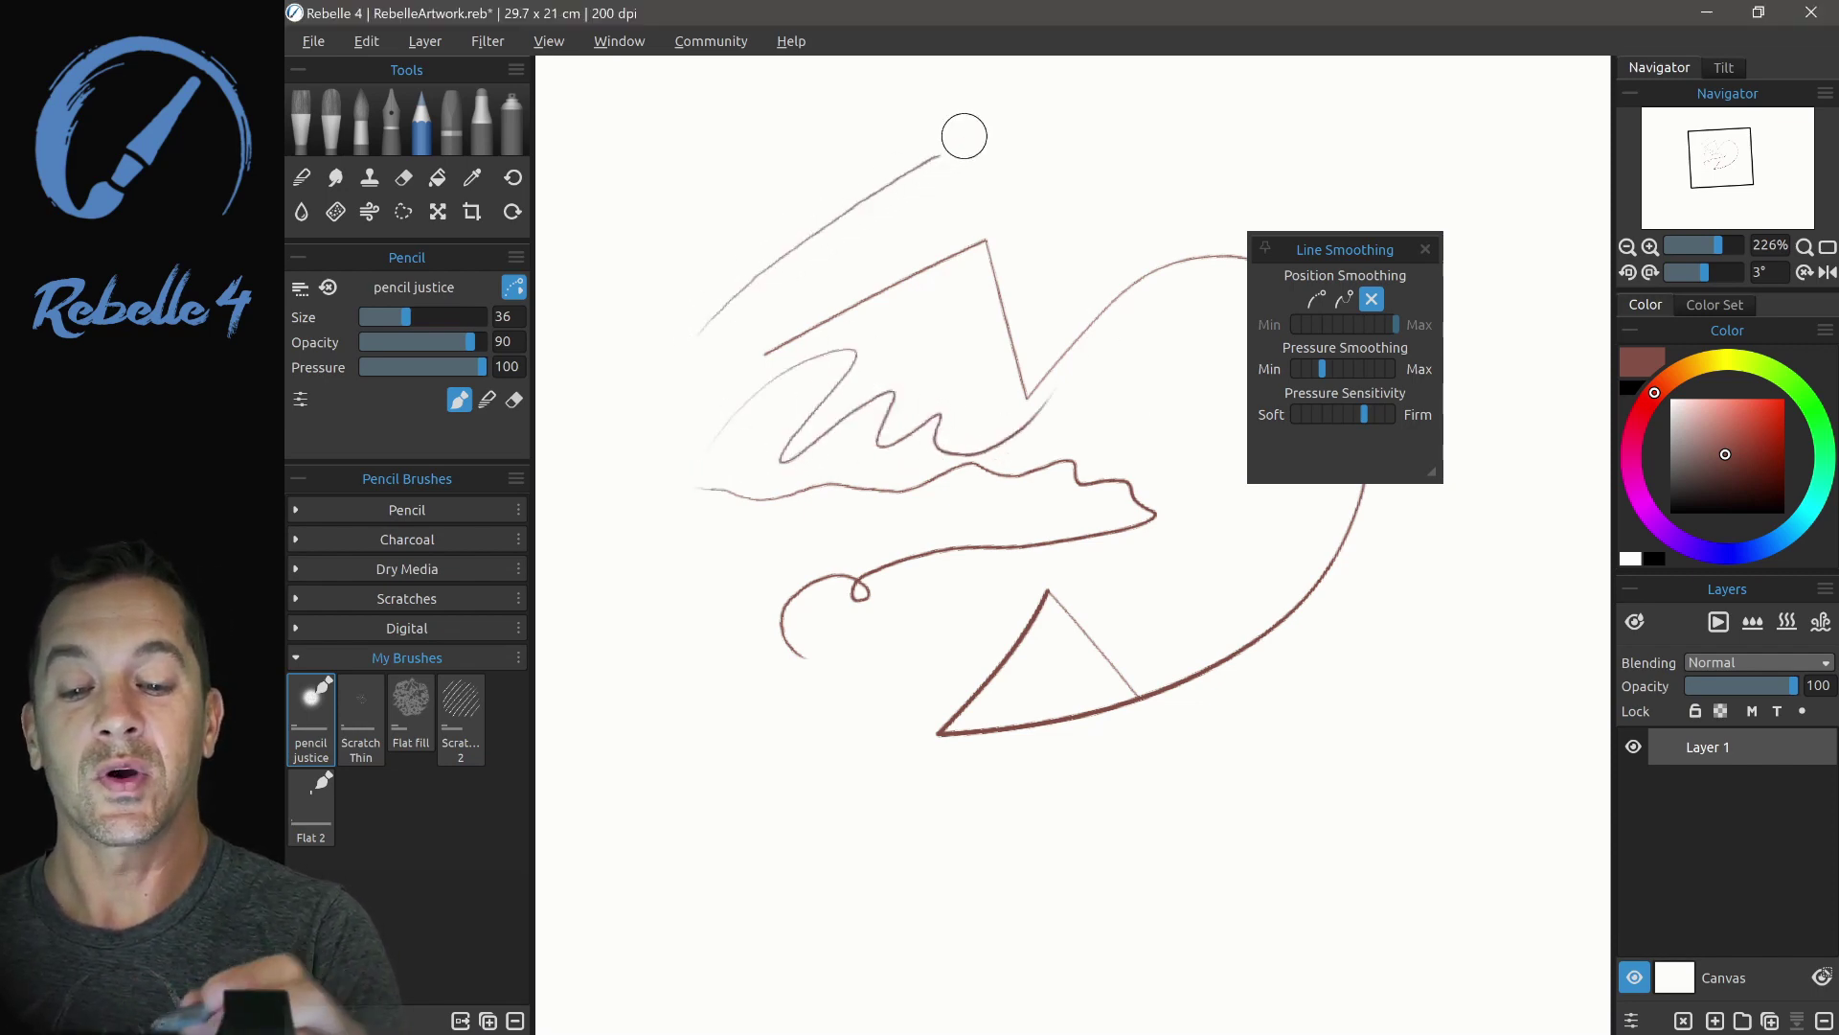
pyautogui.scroll(5, 1064, 411)
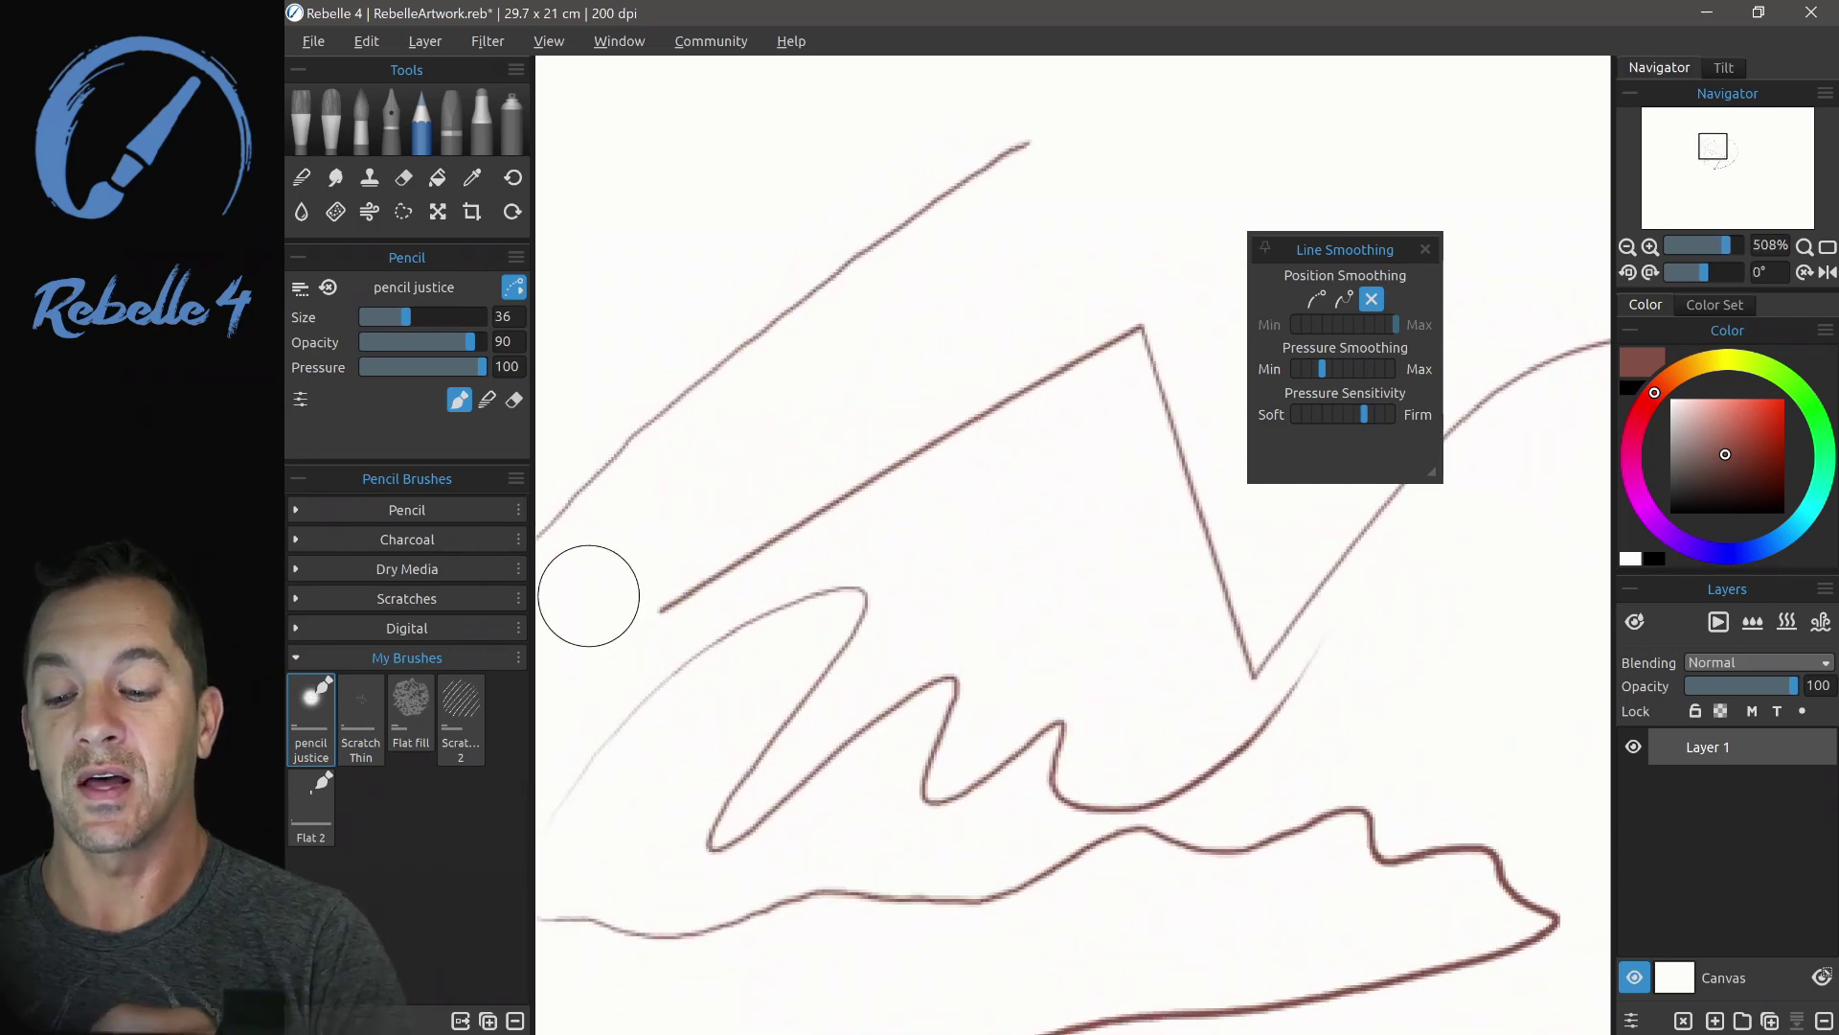
pyautogui.moveTo(588, 595)
pyautogui.mouseDown()
pyautogui.moveTo(895, 321)
pyautogui.moveTo(1068, 196)
pyautogui.mouseUp()
pyautogui.scroll(-2, 1068, 196)
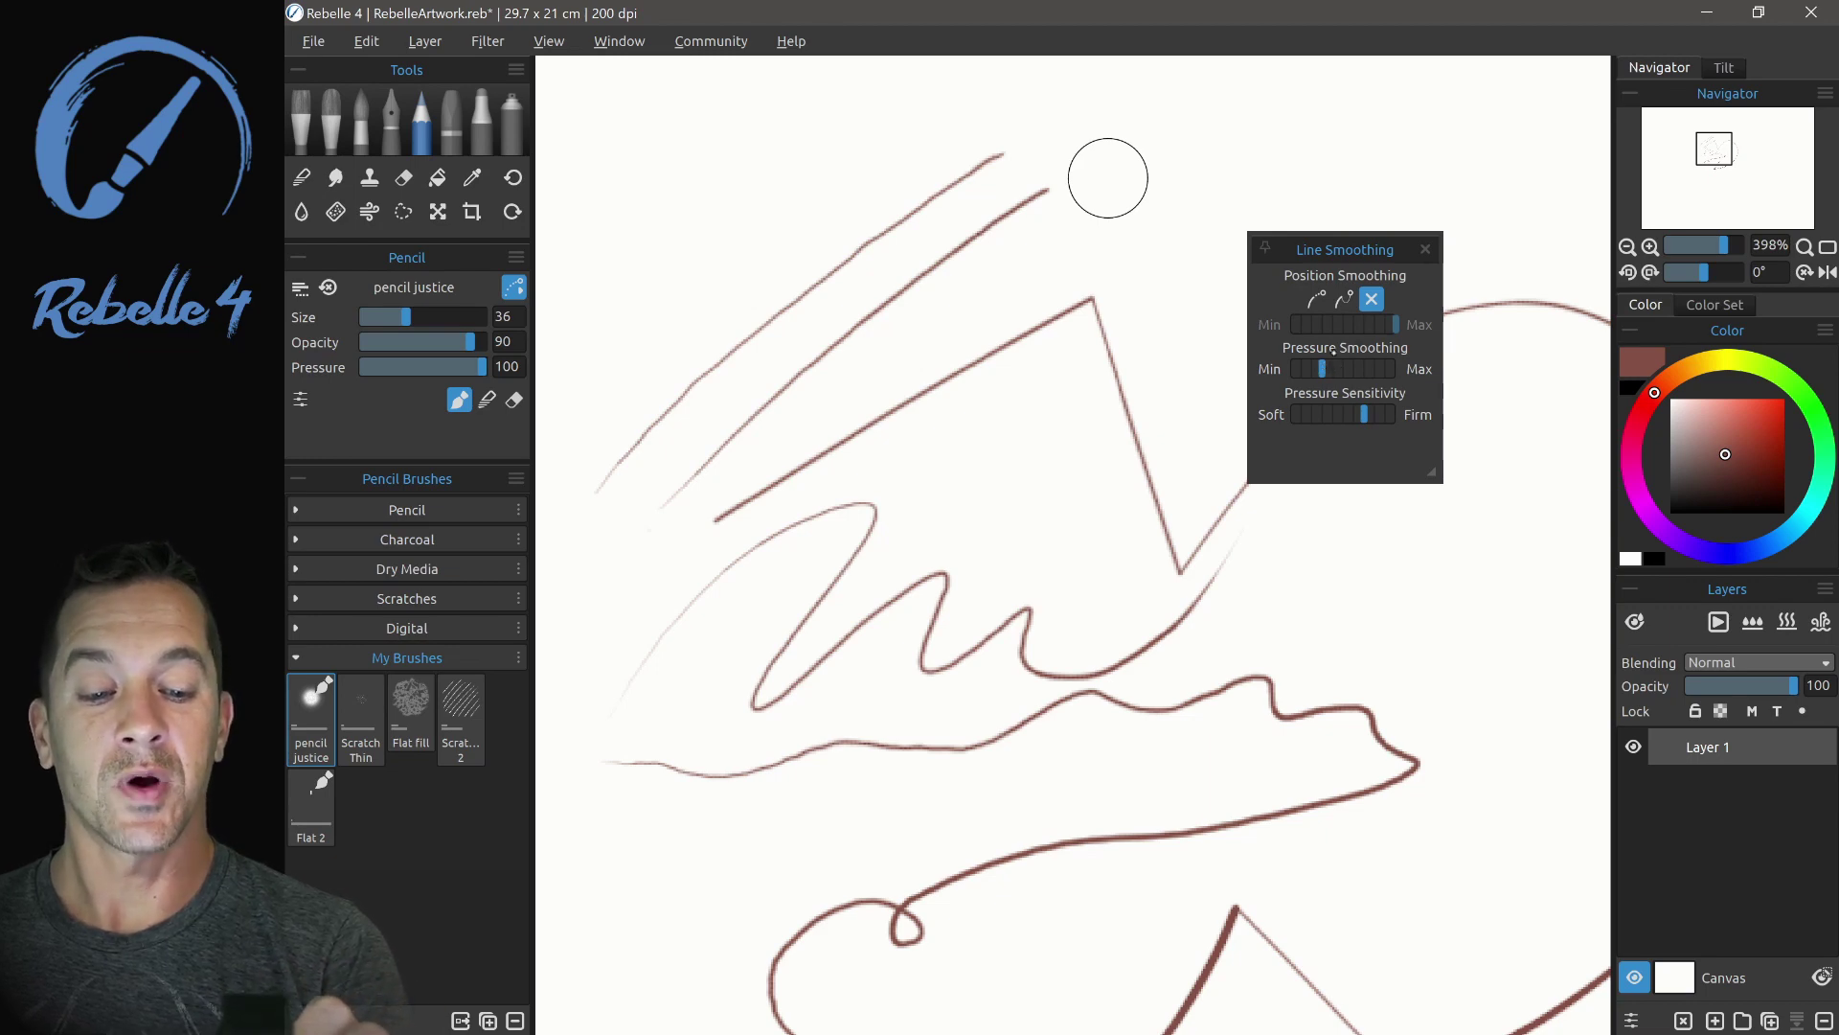
# Return position smoothing to Moving Average at a low level and clear the layer
pyautogui.click(1317, 298)
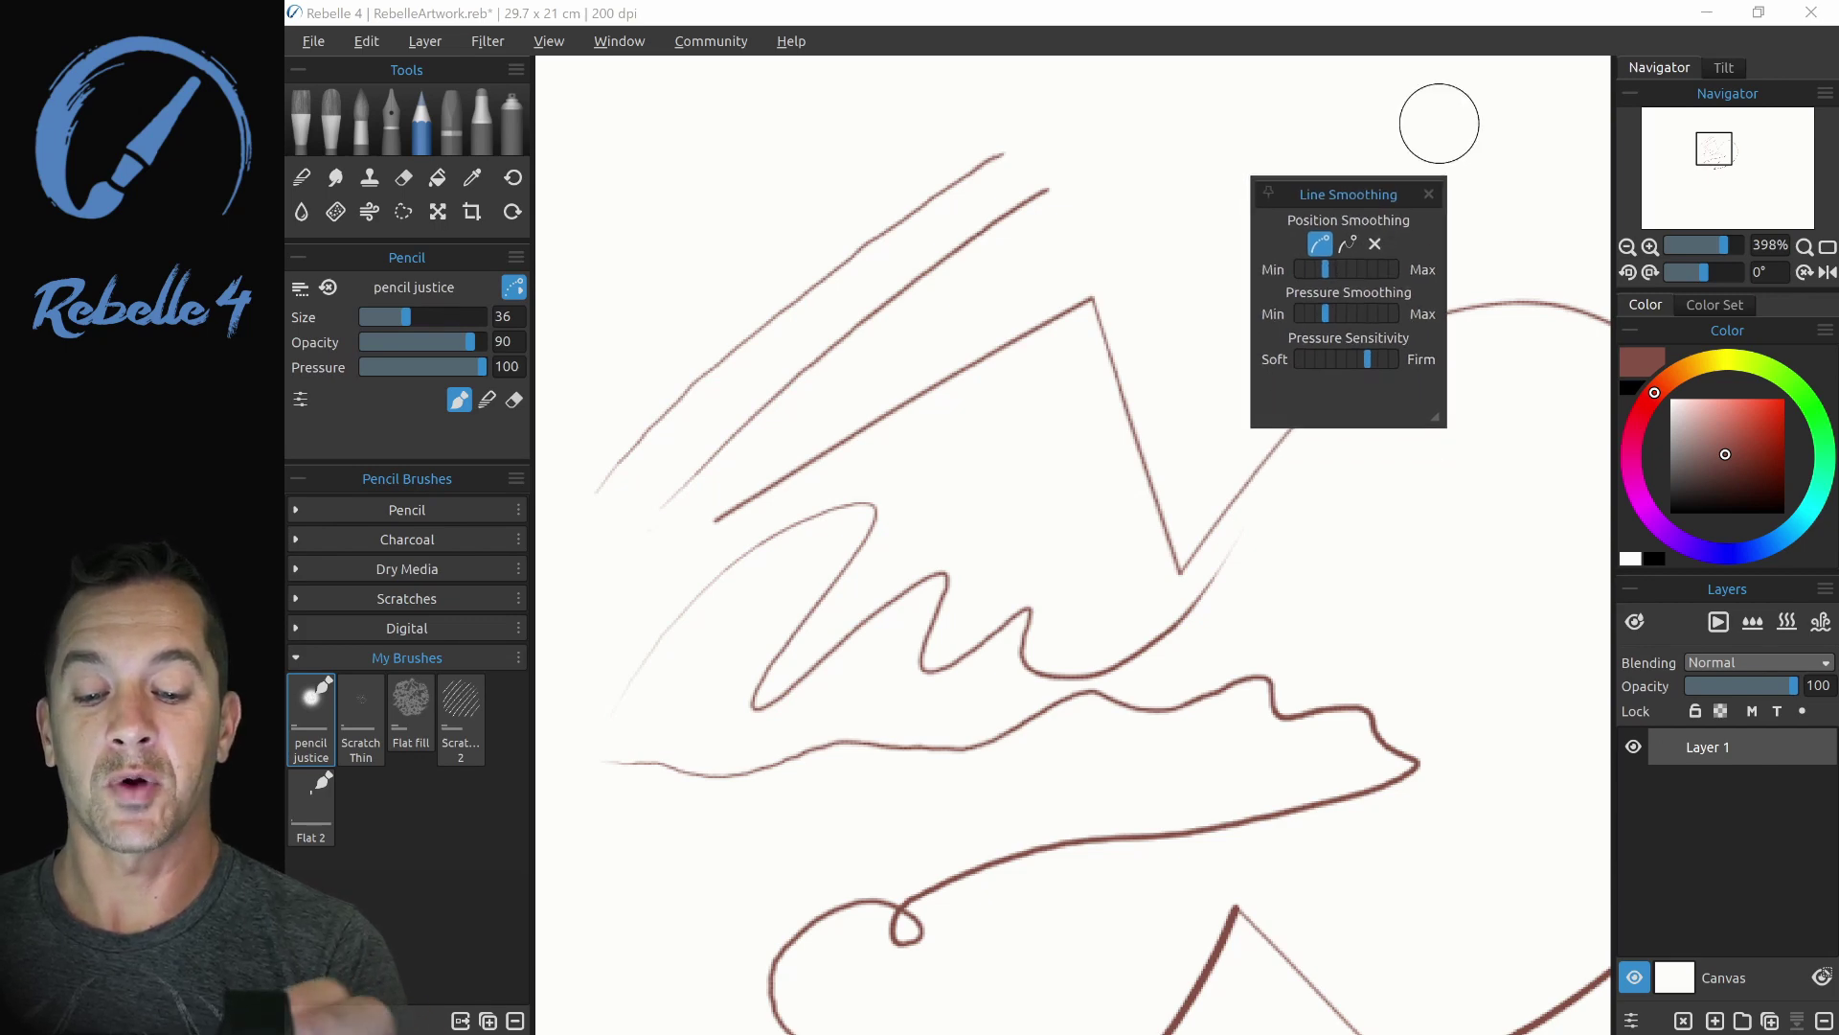
pyautogui.scroll(-3, 990, 435)
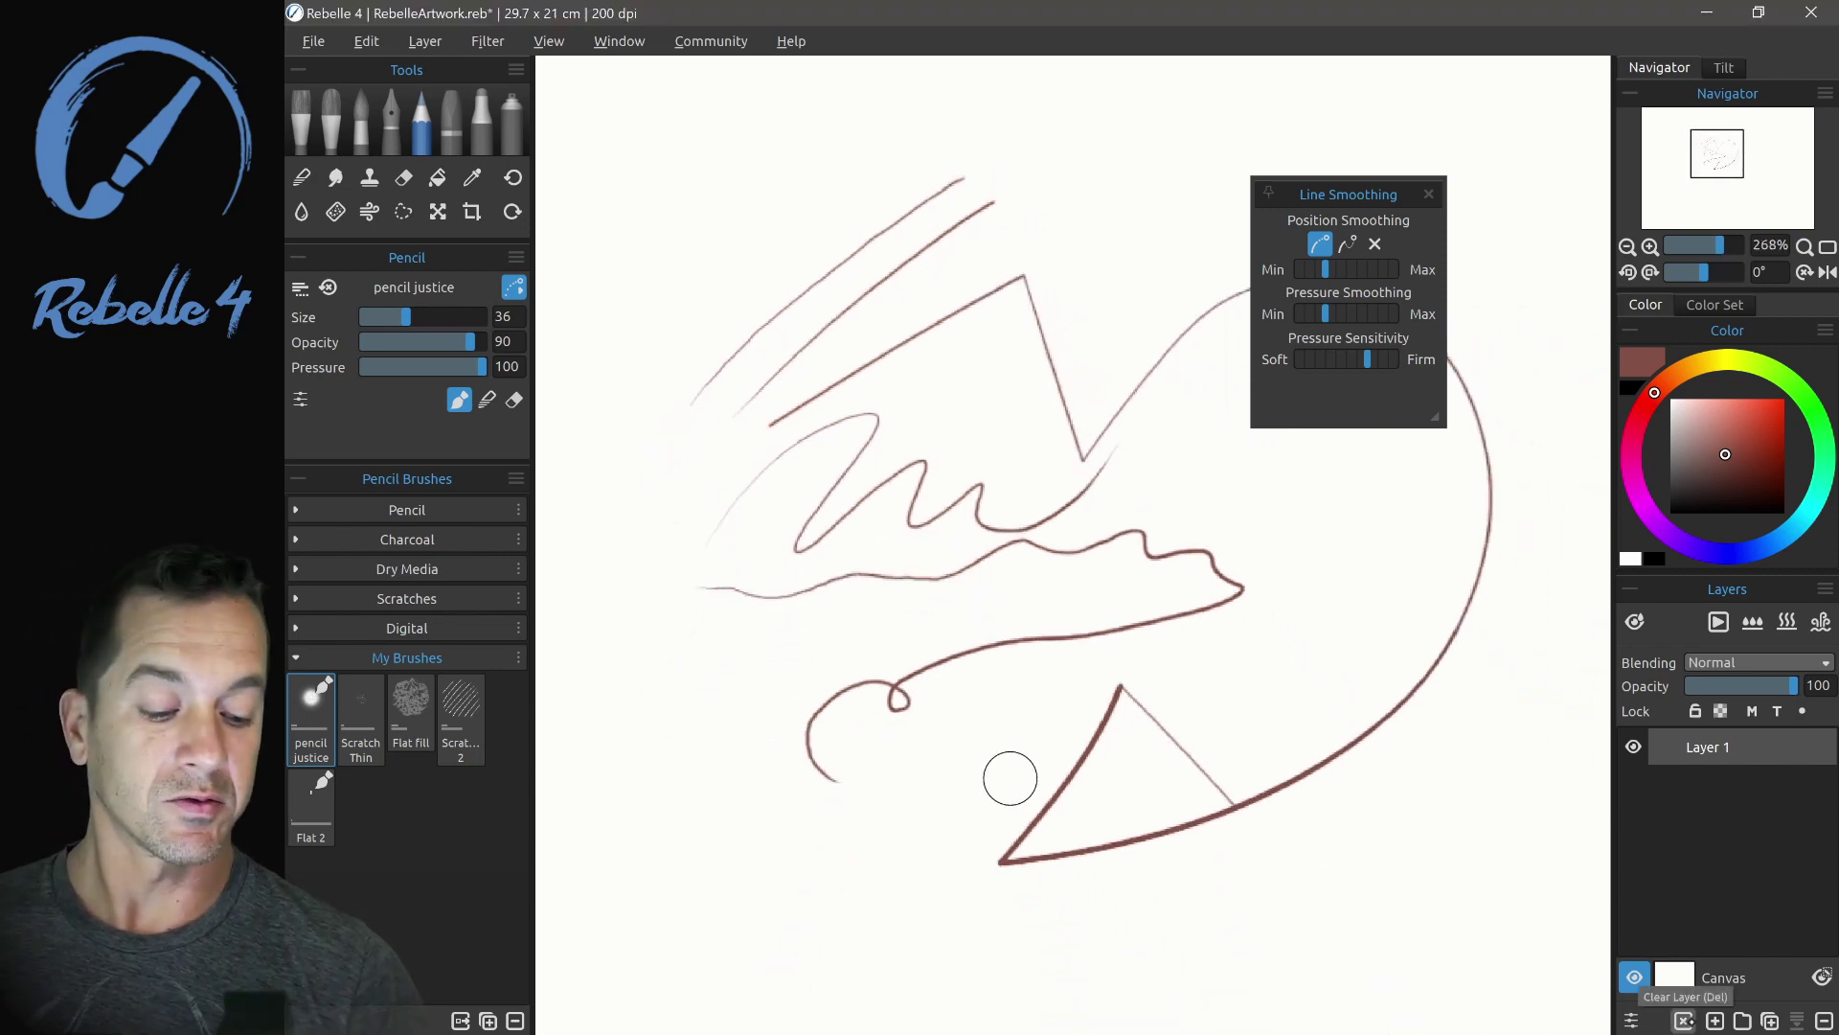
pyautogui.press('Delete')
# Switch to the Ink Pen's Fountain Pen and draw three thick diagonal strokes, comparing minimum and maximum pressure smoothing
pyautogui.press('i')
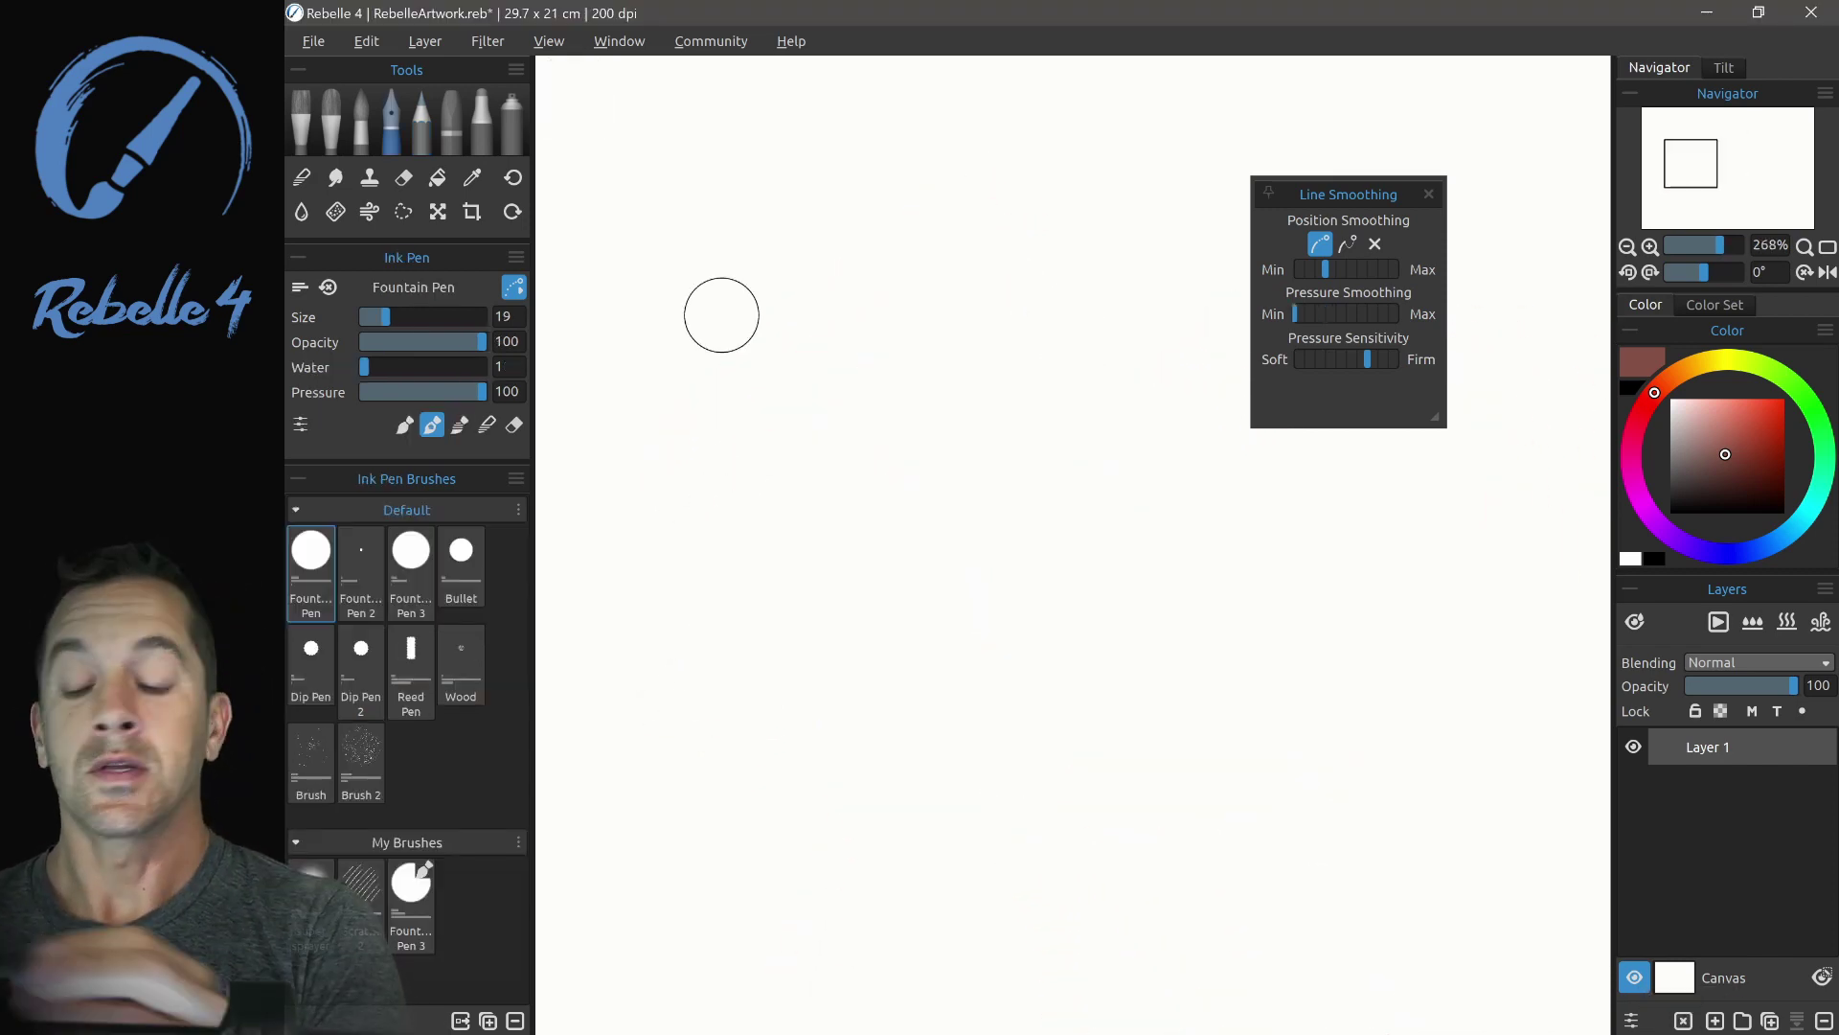
pyautogui.click(677, 569)
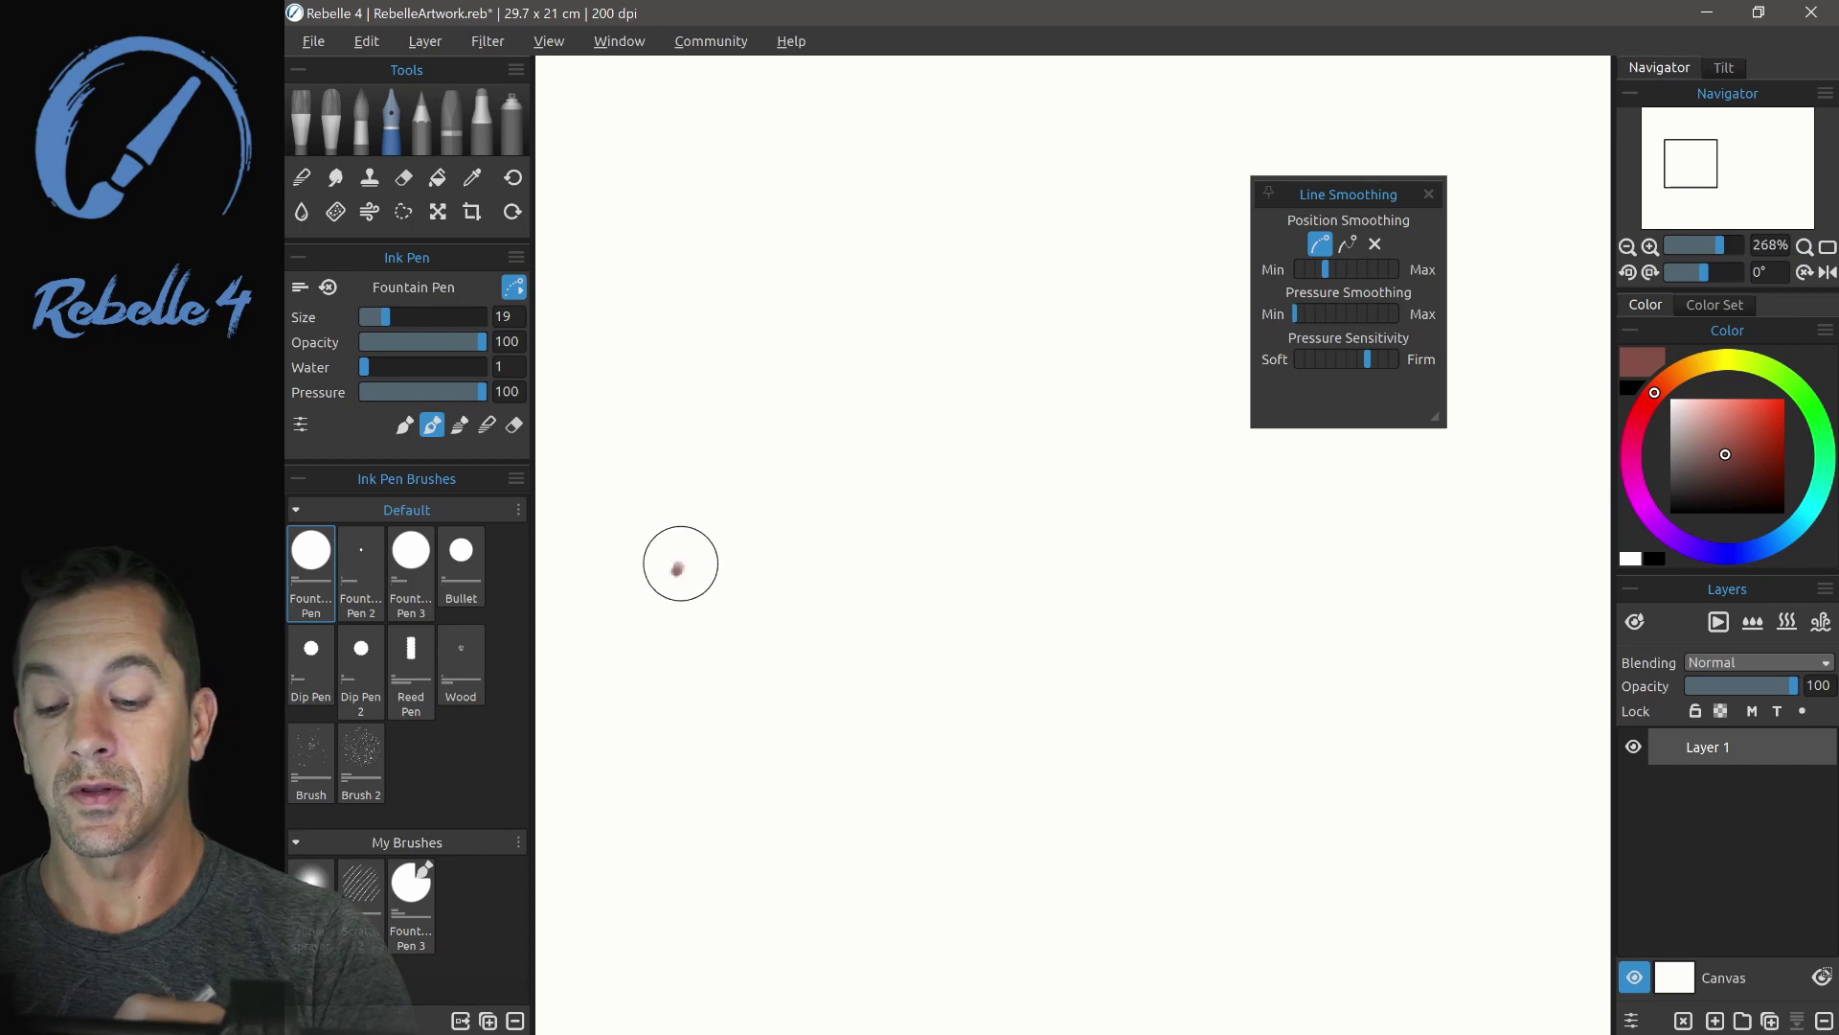
pyautogui.moveTo(680, 563)
pyautogui.mouseDown()
pyautogui.moveTo(813, 345)
pyautogui.moveTo(921, 228)
pyautogui.mouseUp()
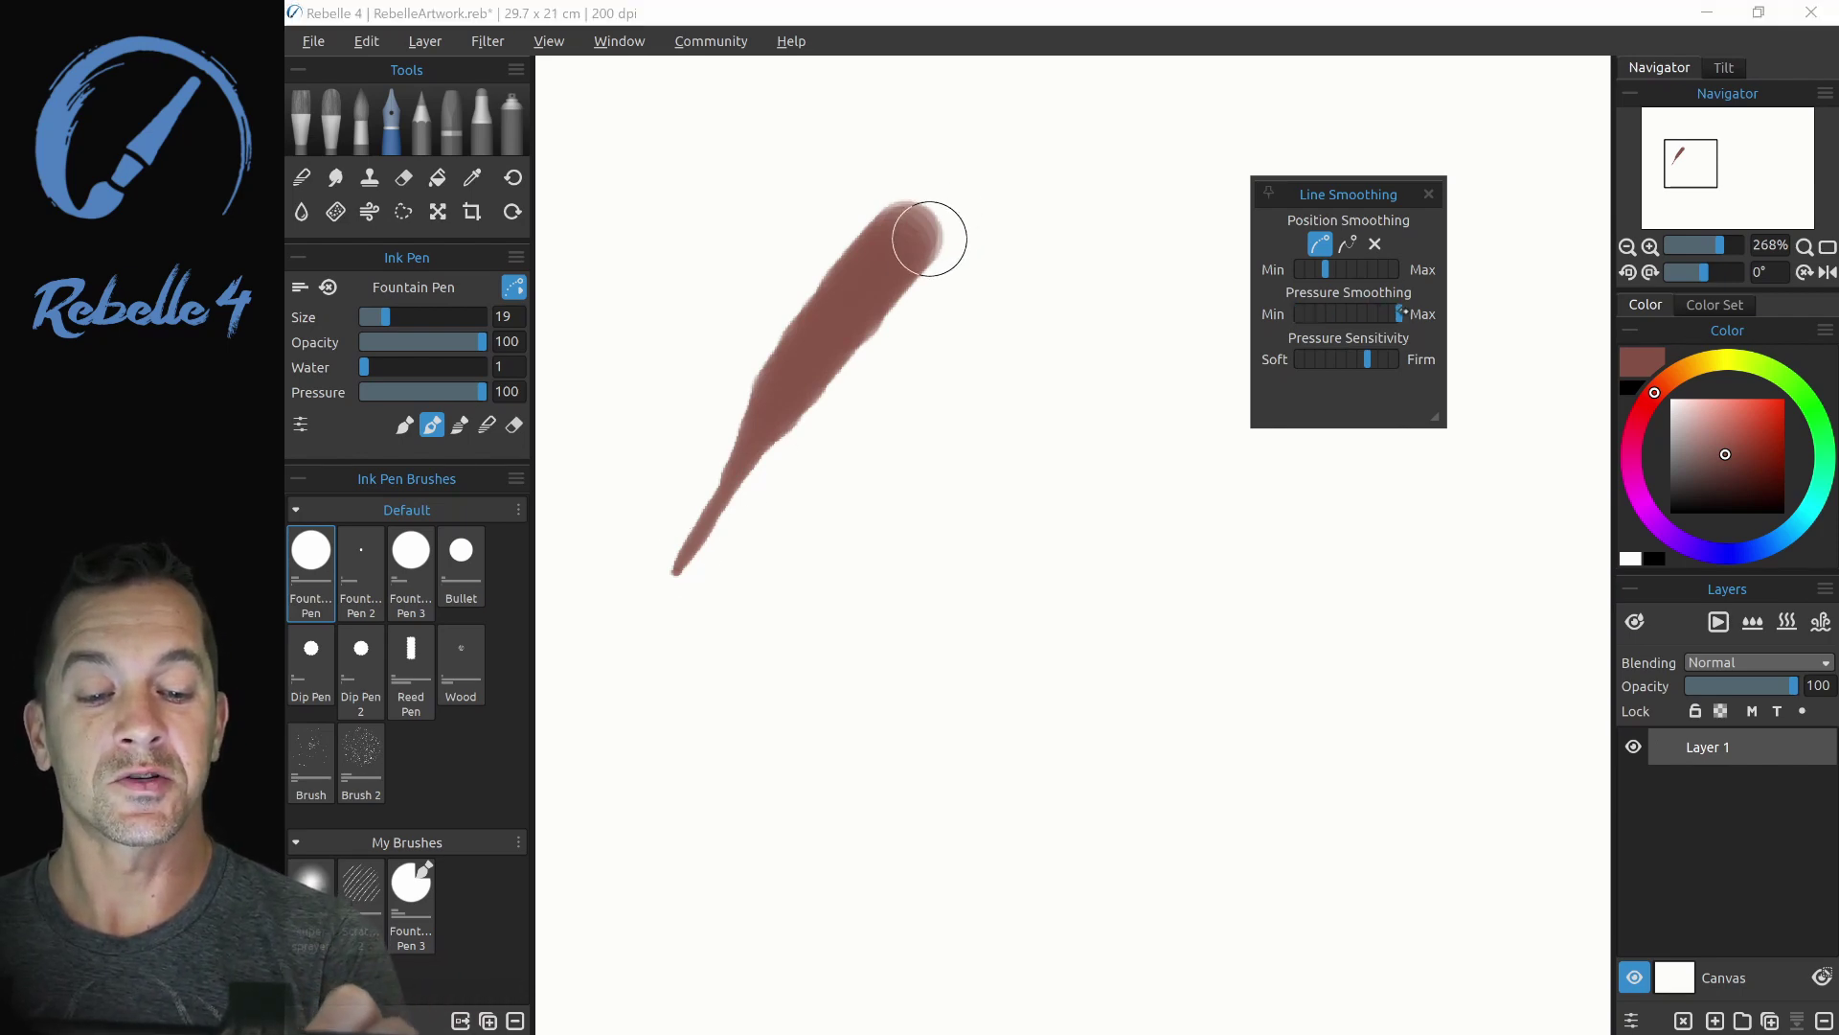
pyautogui.moveTo(767, 609); pyautogui.dragTo(1059, 291)
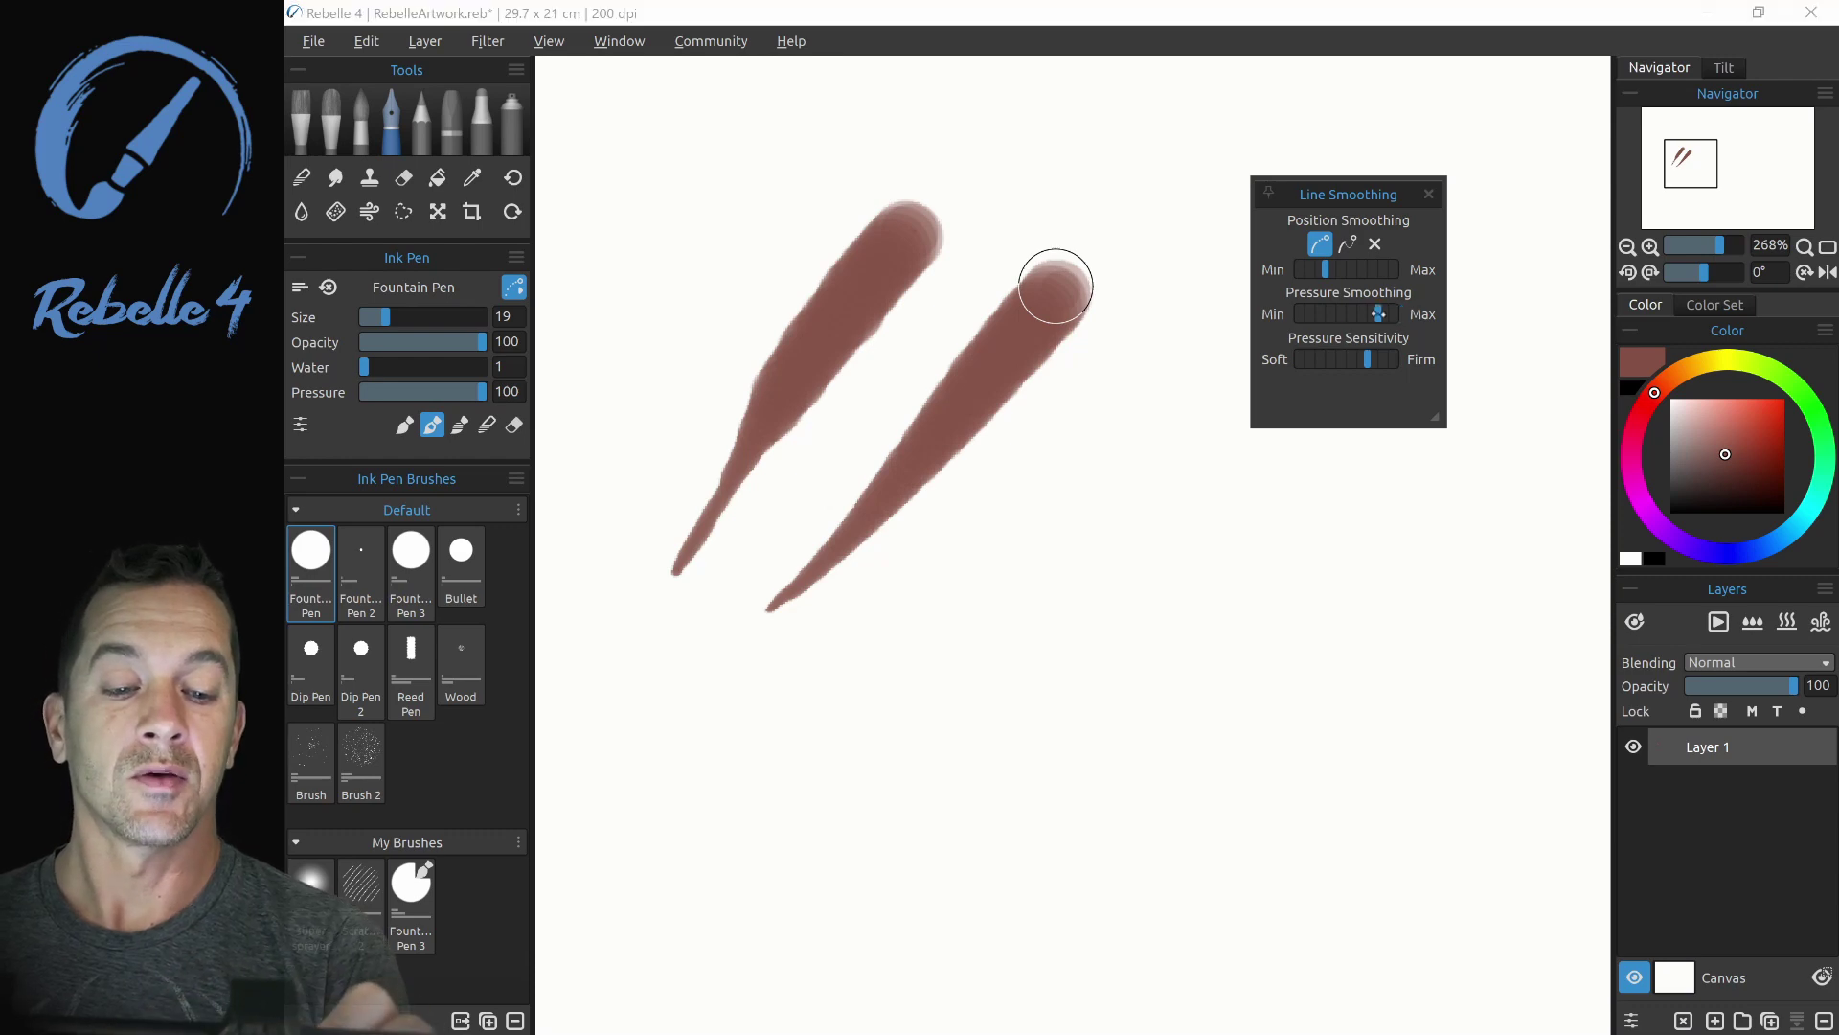
pyautogui.moveTo(862, 671); pyautogui.dragTo(1177, 364)
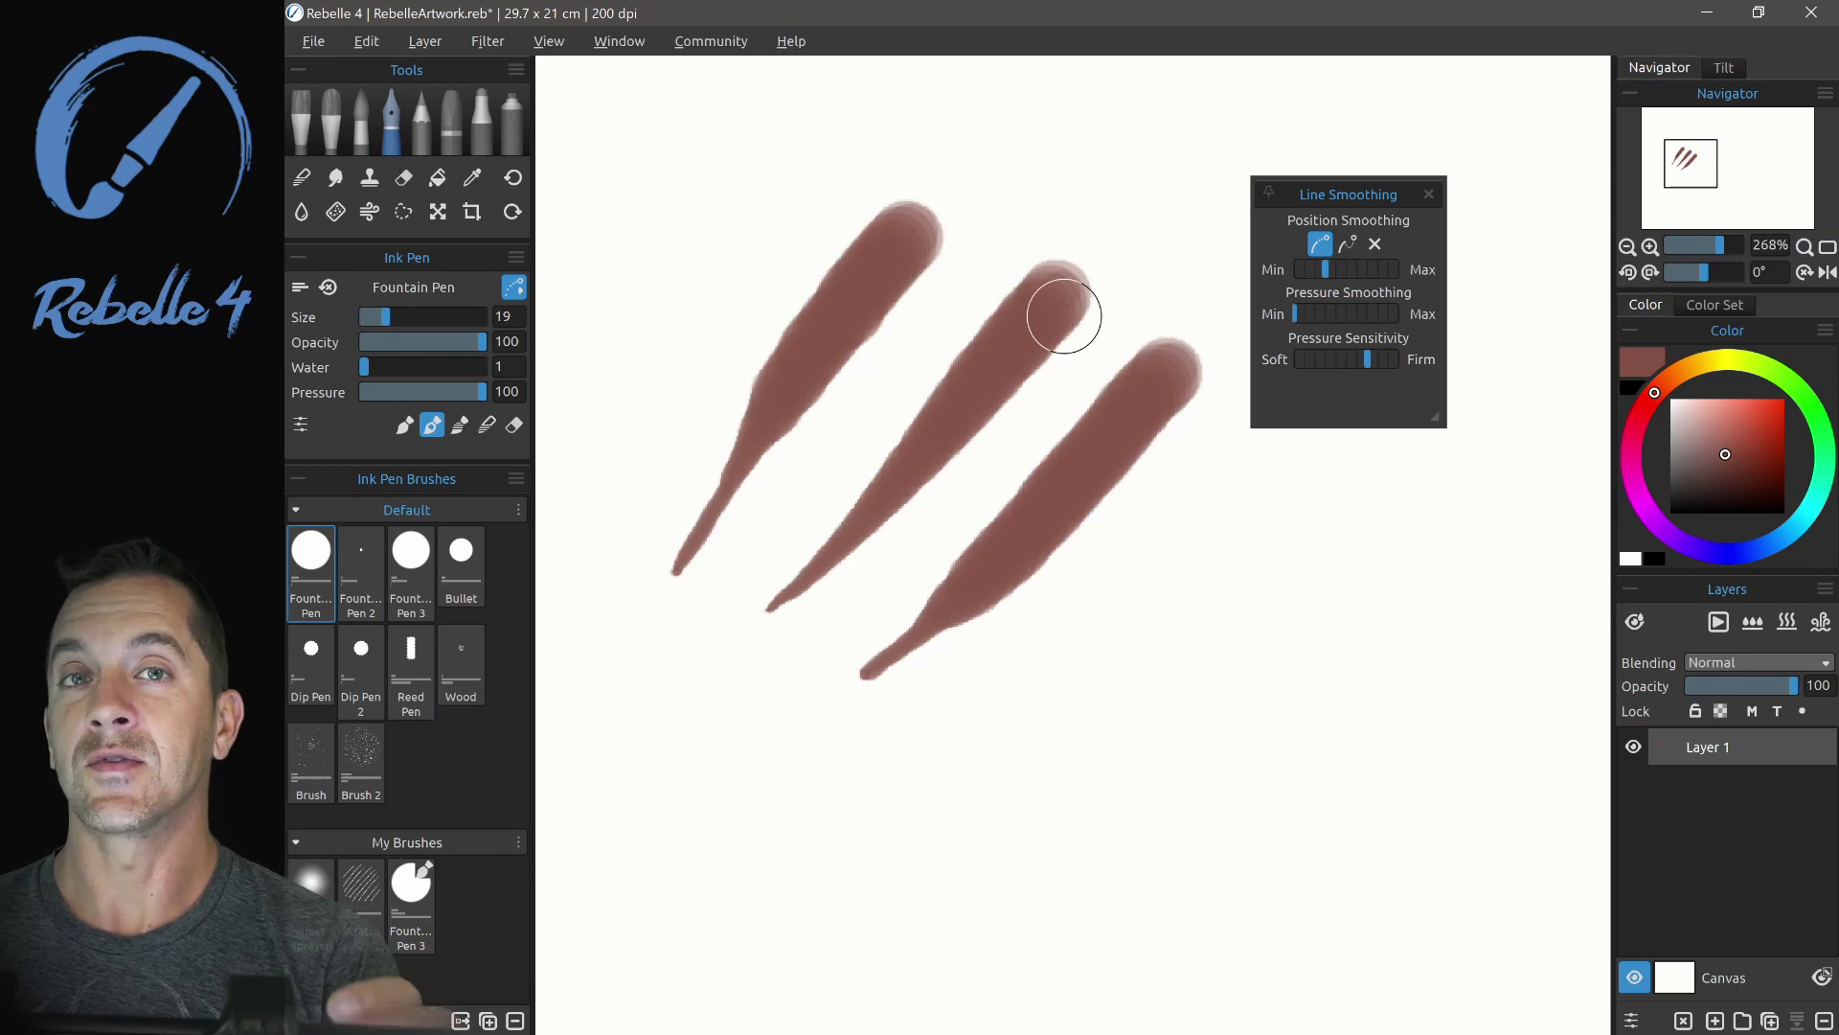
# Test pressure sensitivity at Firm, Soft and near Firm by drawing ink circles and squiggles over and beside the diagonal strokes
pyautogui.click(1357, 359)
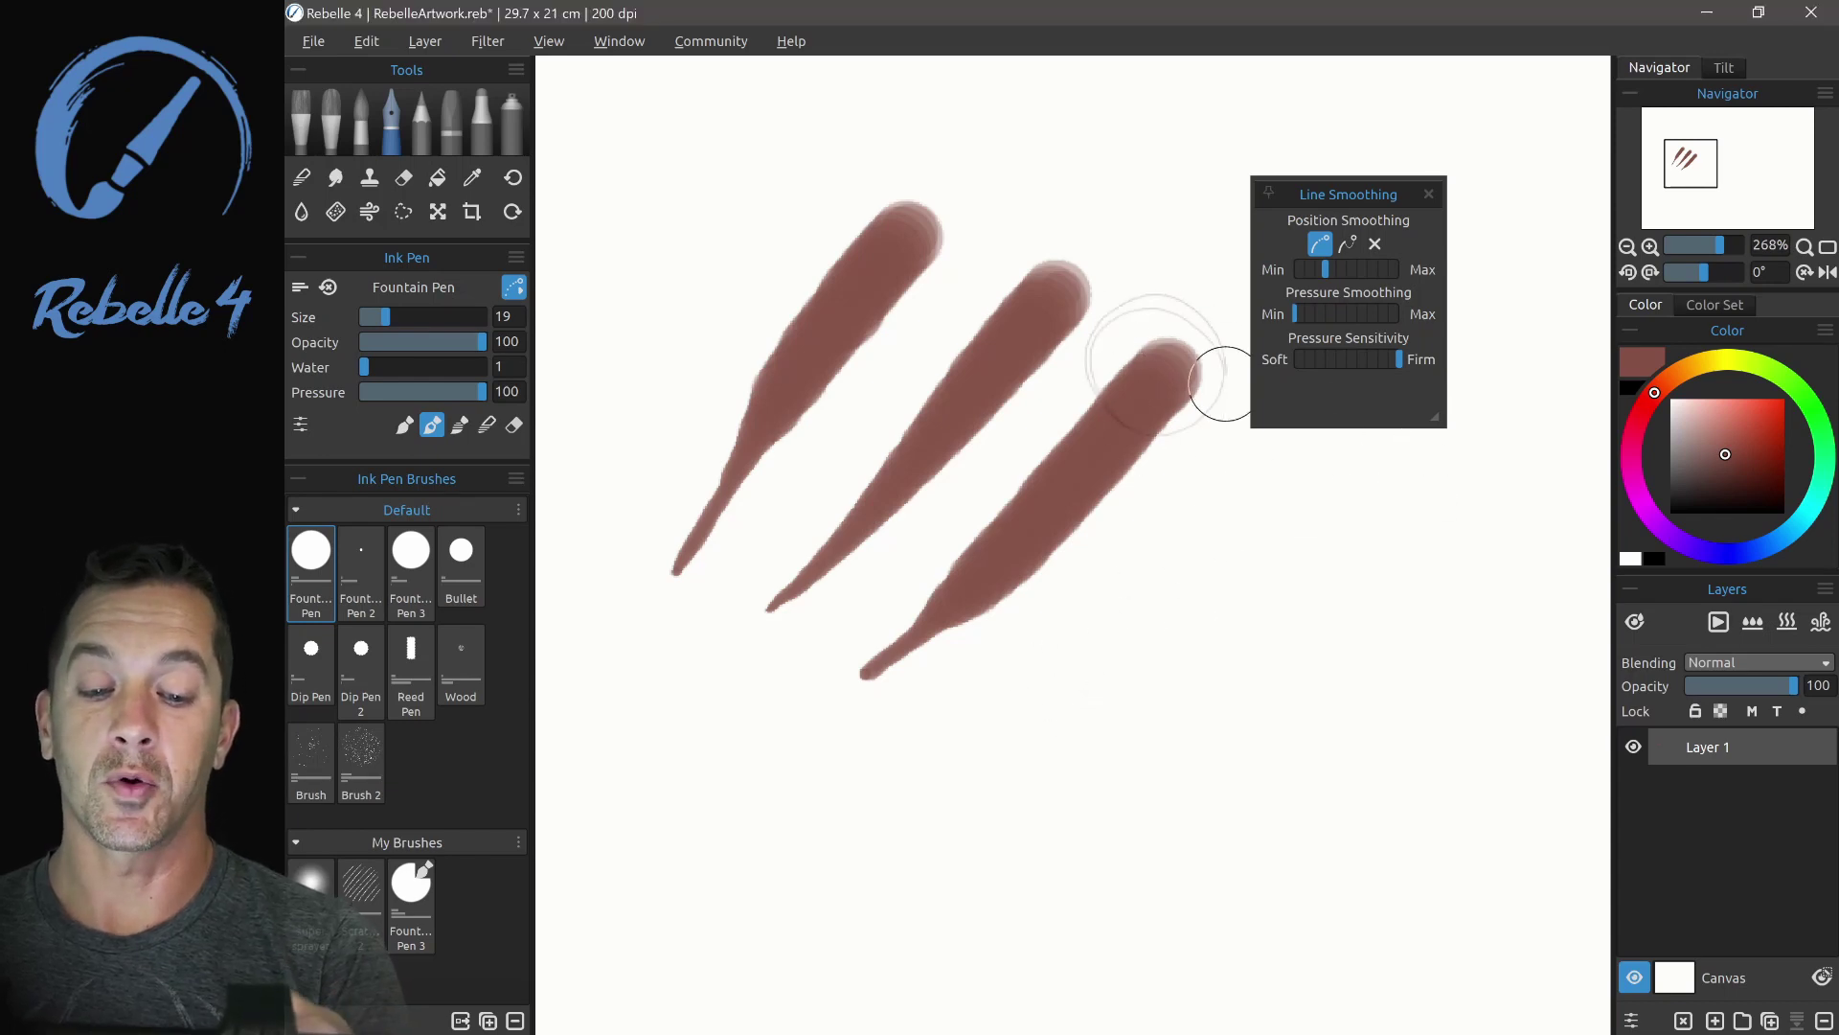
pyautogui.moveTo(1397, 360); pyautogui.dragTo(1304, 360)
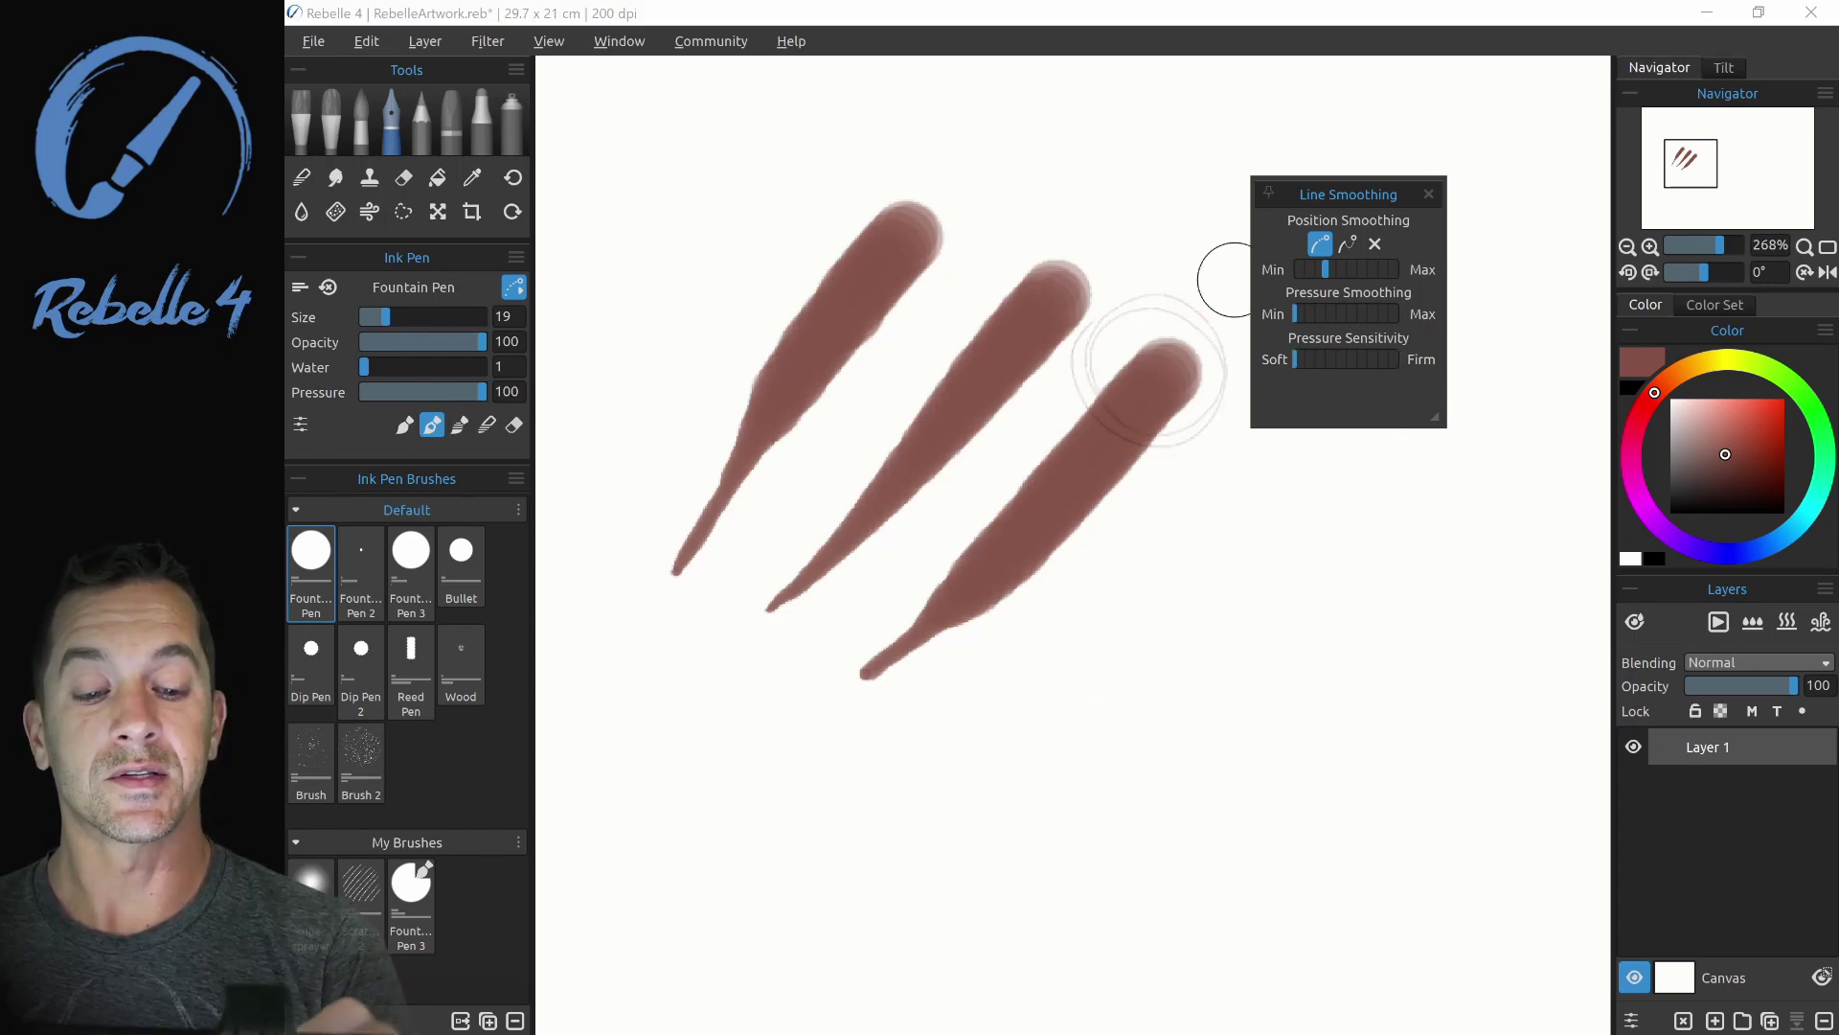
pyautogui.moveTo(1083, 534)
pyautogui.mouseDown()
pyautogui.moveTo(1101, 480)
pyautogui.moveTo(1170, 440)
pyautogui.mouseUp()
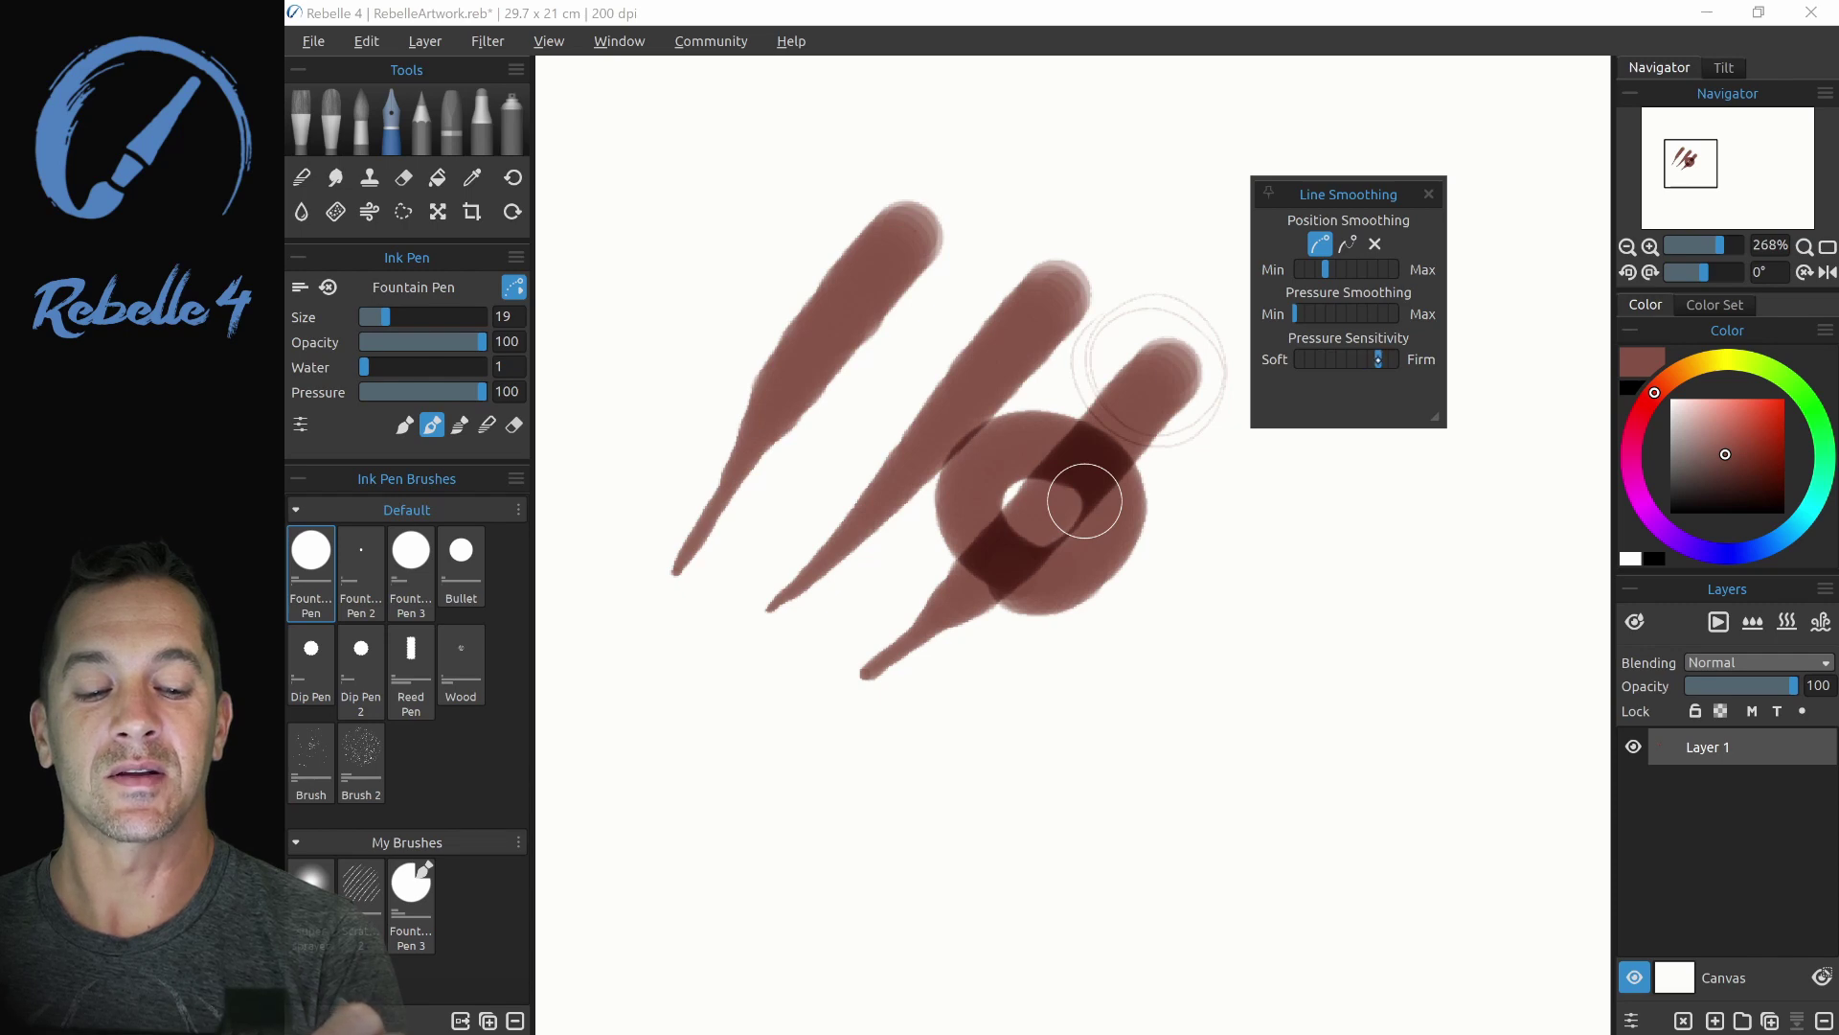
pyautogui.moveTo(1154, 639)
pyautogui.mouseDown()
pyautogui.moveTo(1287, 550)
pyautogui.moveTo(1266, 621)
pyautogui.mouseUp()
pyautogui.moveTo(1162, 683)
pyautogui.mouseDown()
pyautogui.moveTo(1232, 637)
pyautogui.moveTo(1334, 657)
pyautogui.moveTo(1427, 574)
pyautogui.moveTo(1137, 767)
pyautogui.mouseUp()
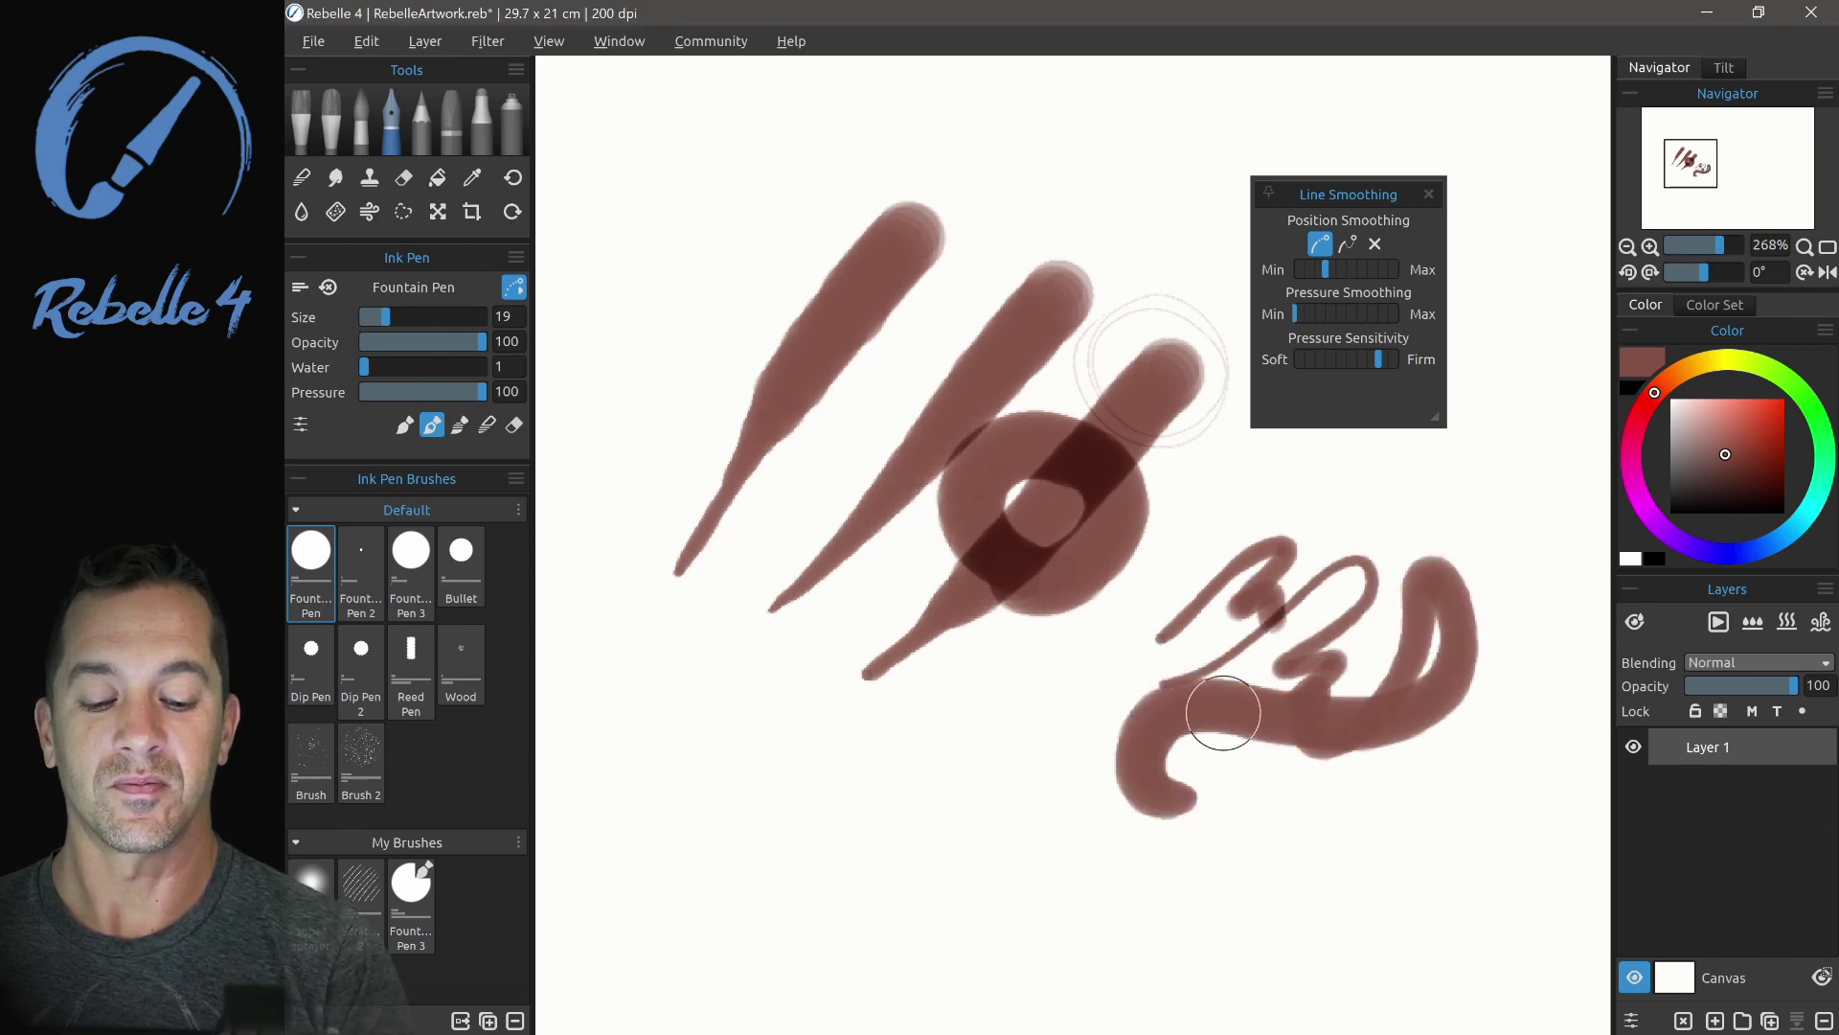
# Undo all the ink strokes until the canvas is blank
pyautogui.hotkey('ctrl', 'z')
pyautogui.hotkey('ctrl', 'z')
pyautogui.hotkey('ctrl', 'z')
pyautogui.hotkey('ctrl', 'z')
pyautogui.hotkey('ctrl', 'z')
pyautogui.hotkey('ctrl', 'z')
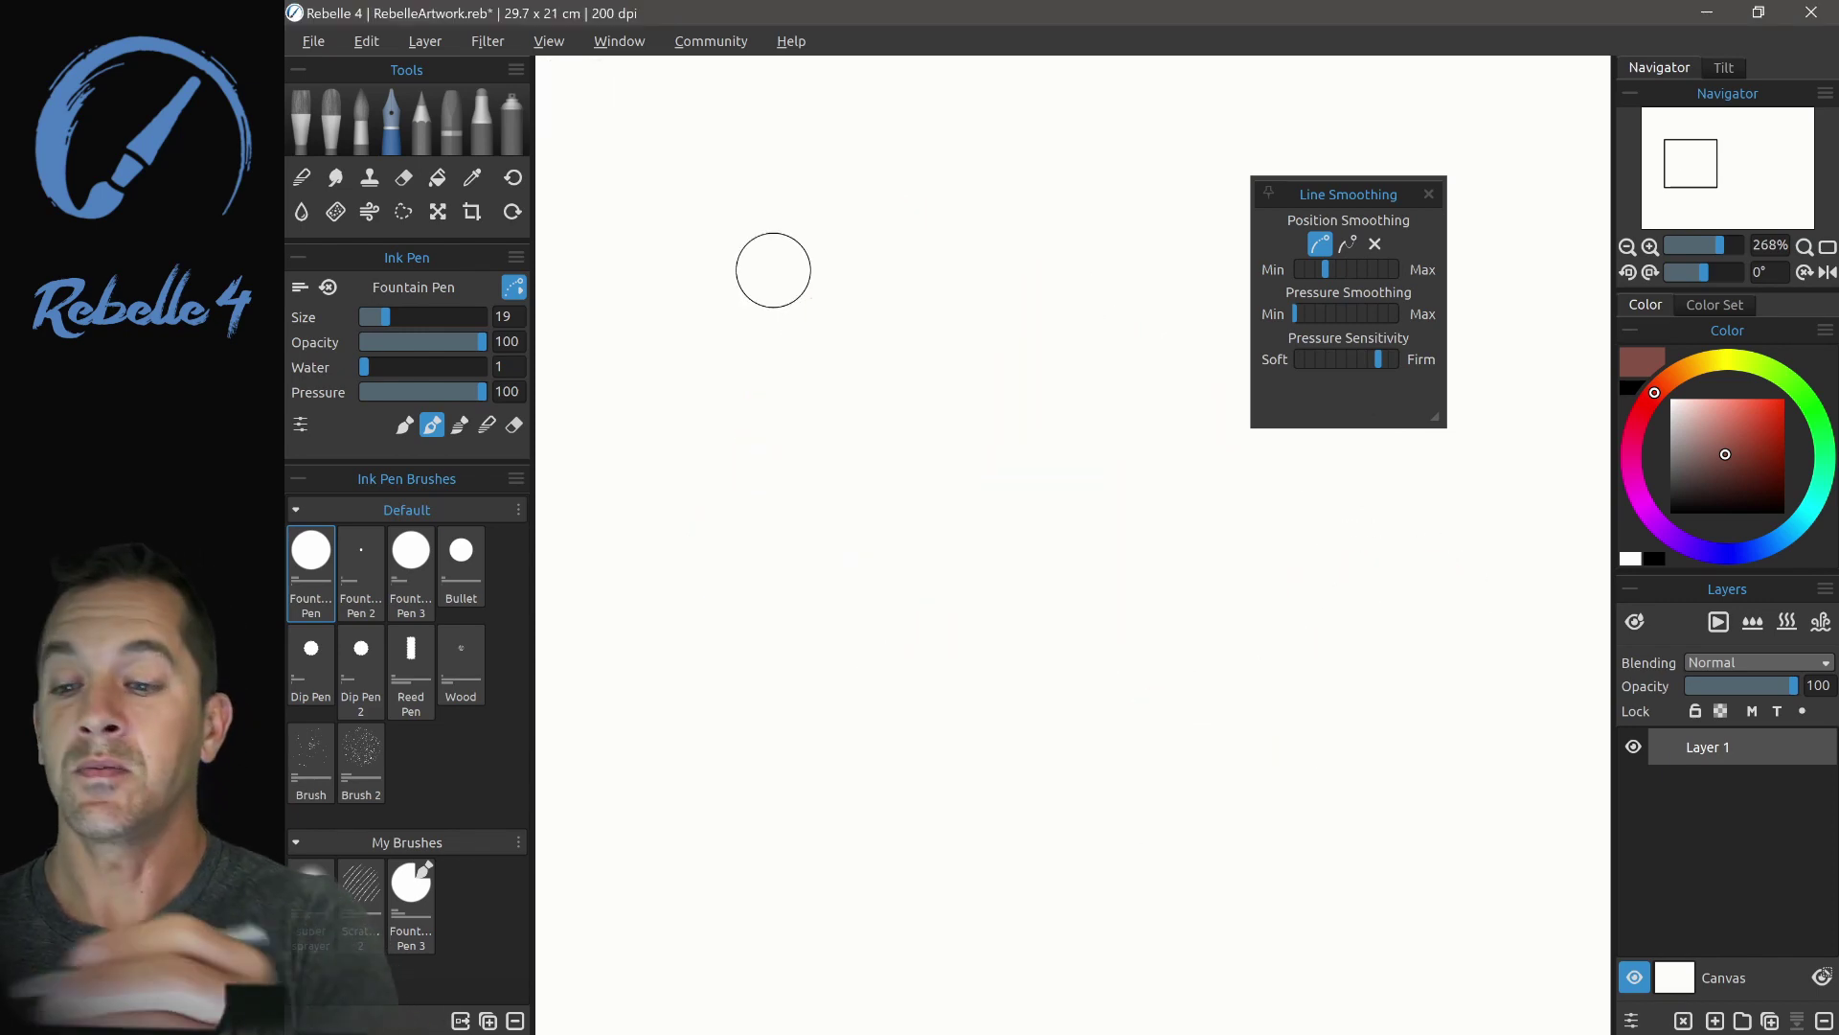
# Set Pen Pressure Smoothing to 3 in the Tablet preferences and apply the change
pyautogui.click(367, 41)
pyautogui.click(402, 583)
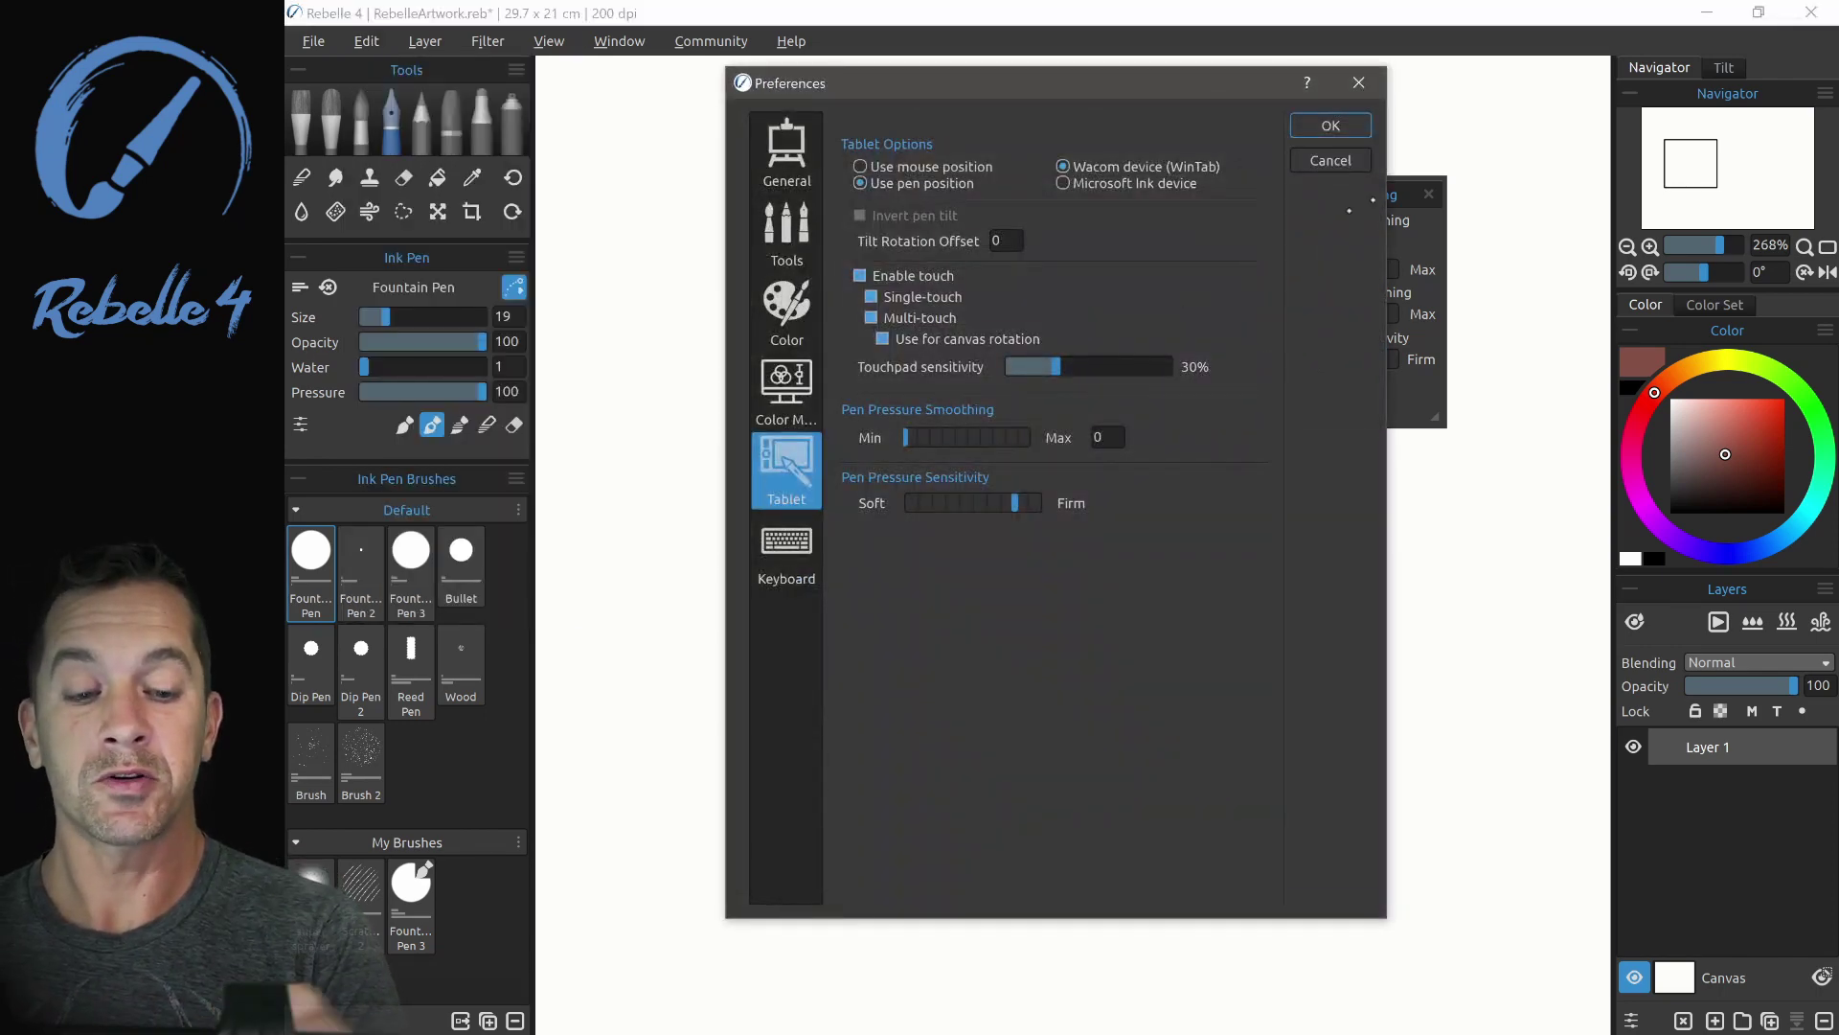
pyautogui.moveTo(1236, 82); pyautogui.dragTo(1086, 71)
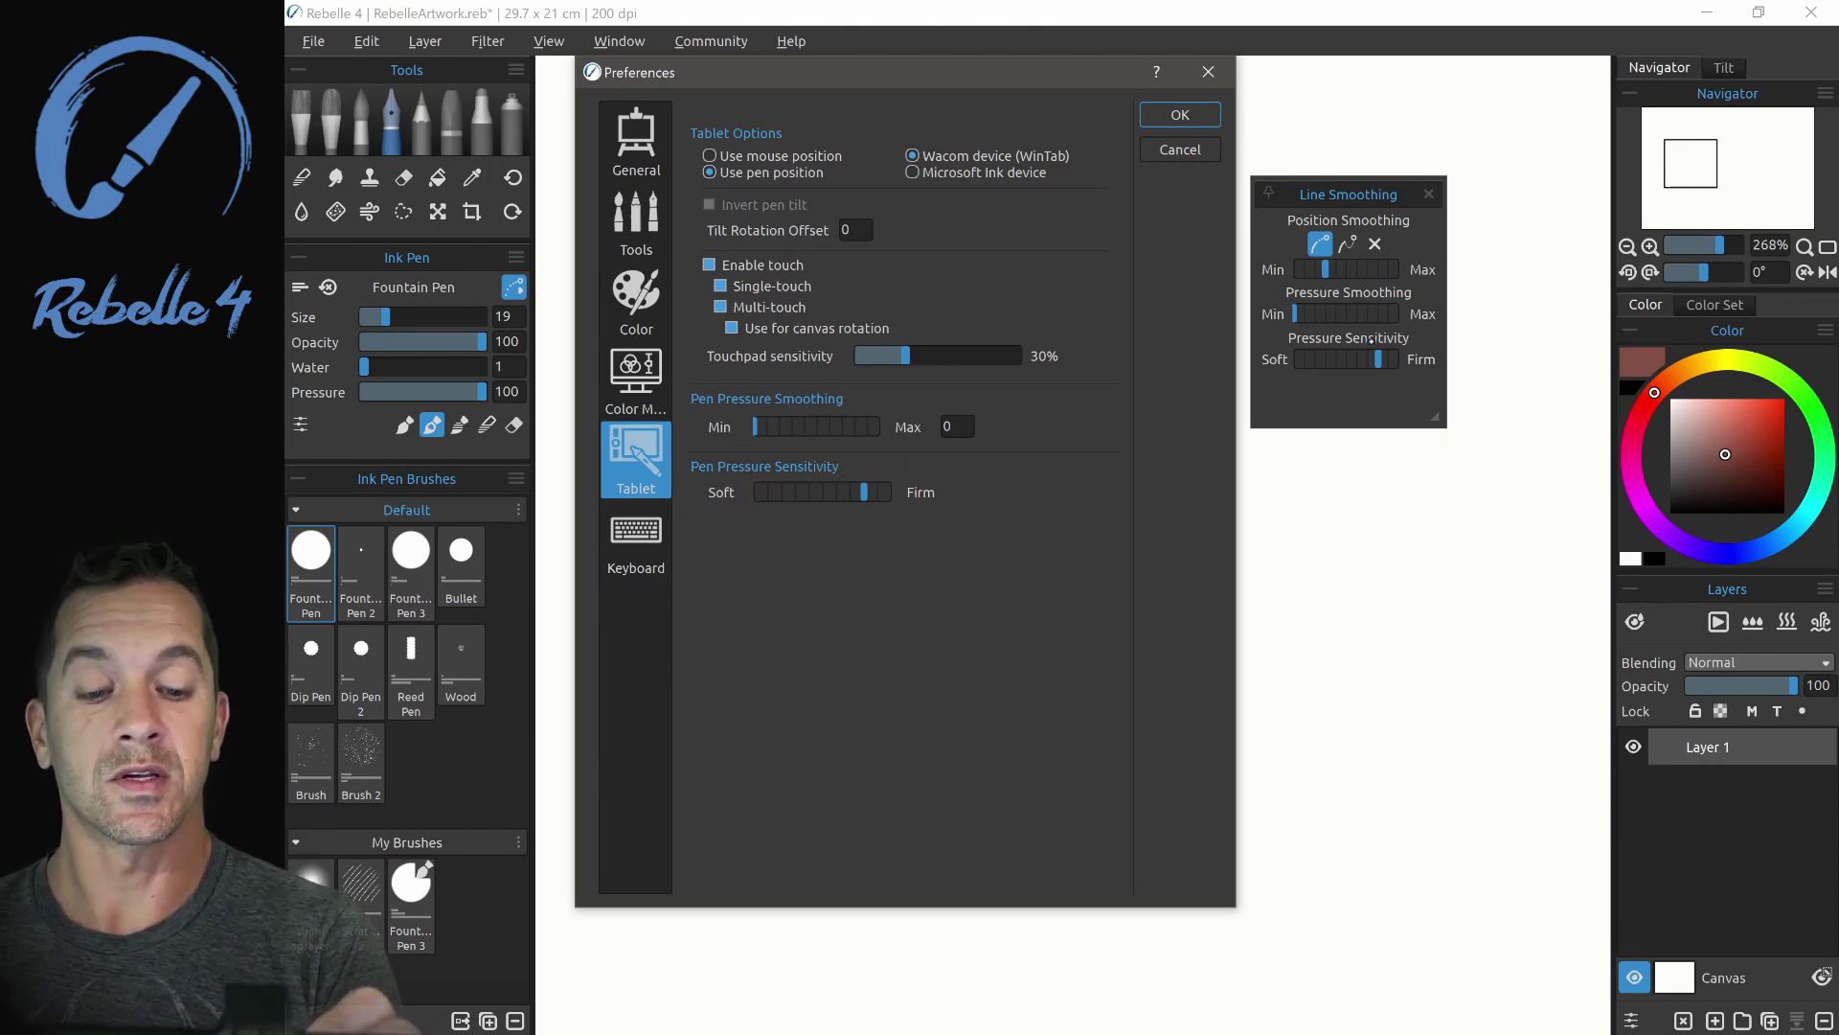
pyautogui.moveTo(755, 426); pyautogui.dragTo(797, 426)
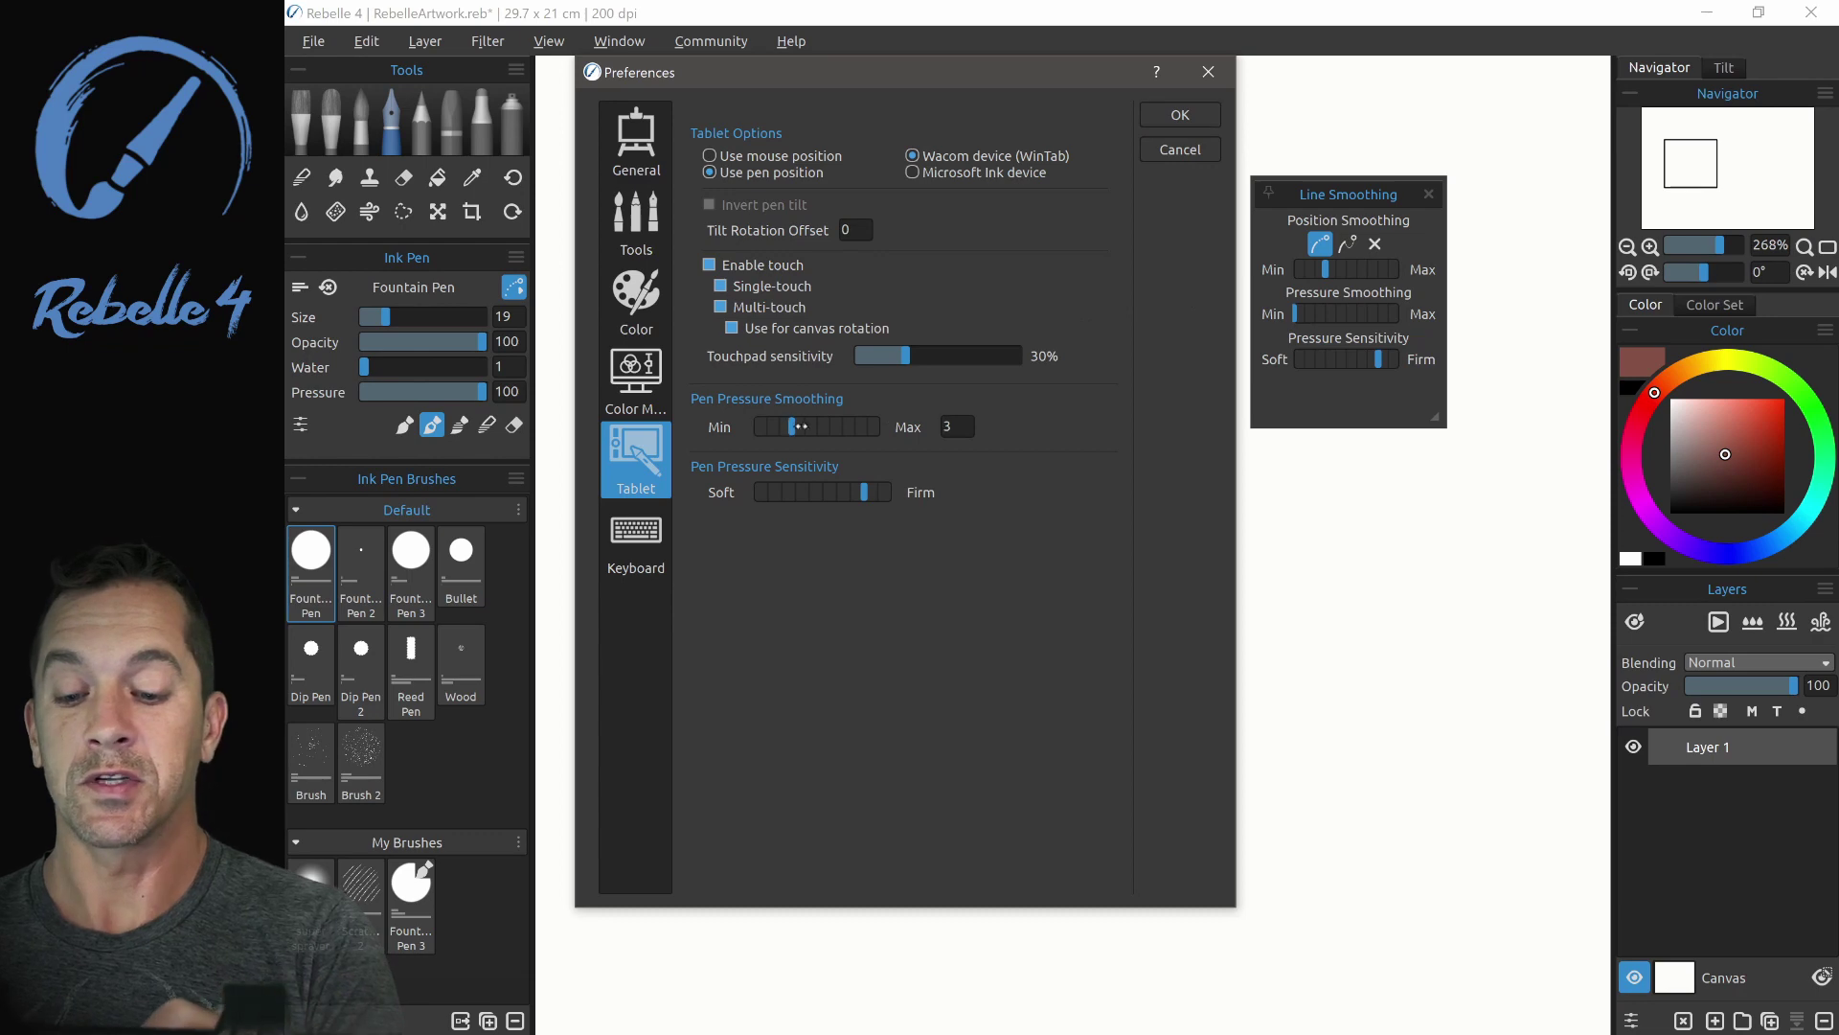
pyautogui.click(1188, 114)
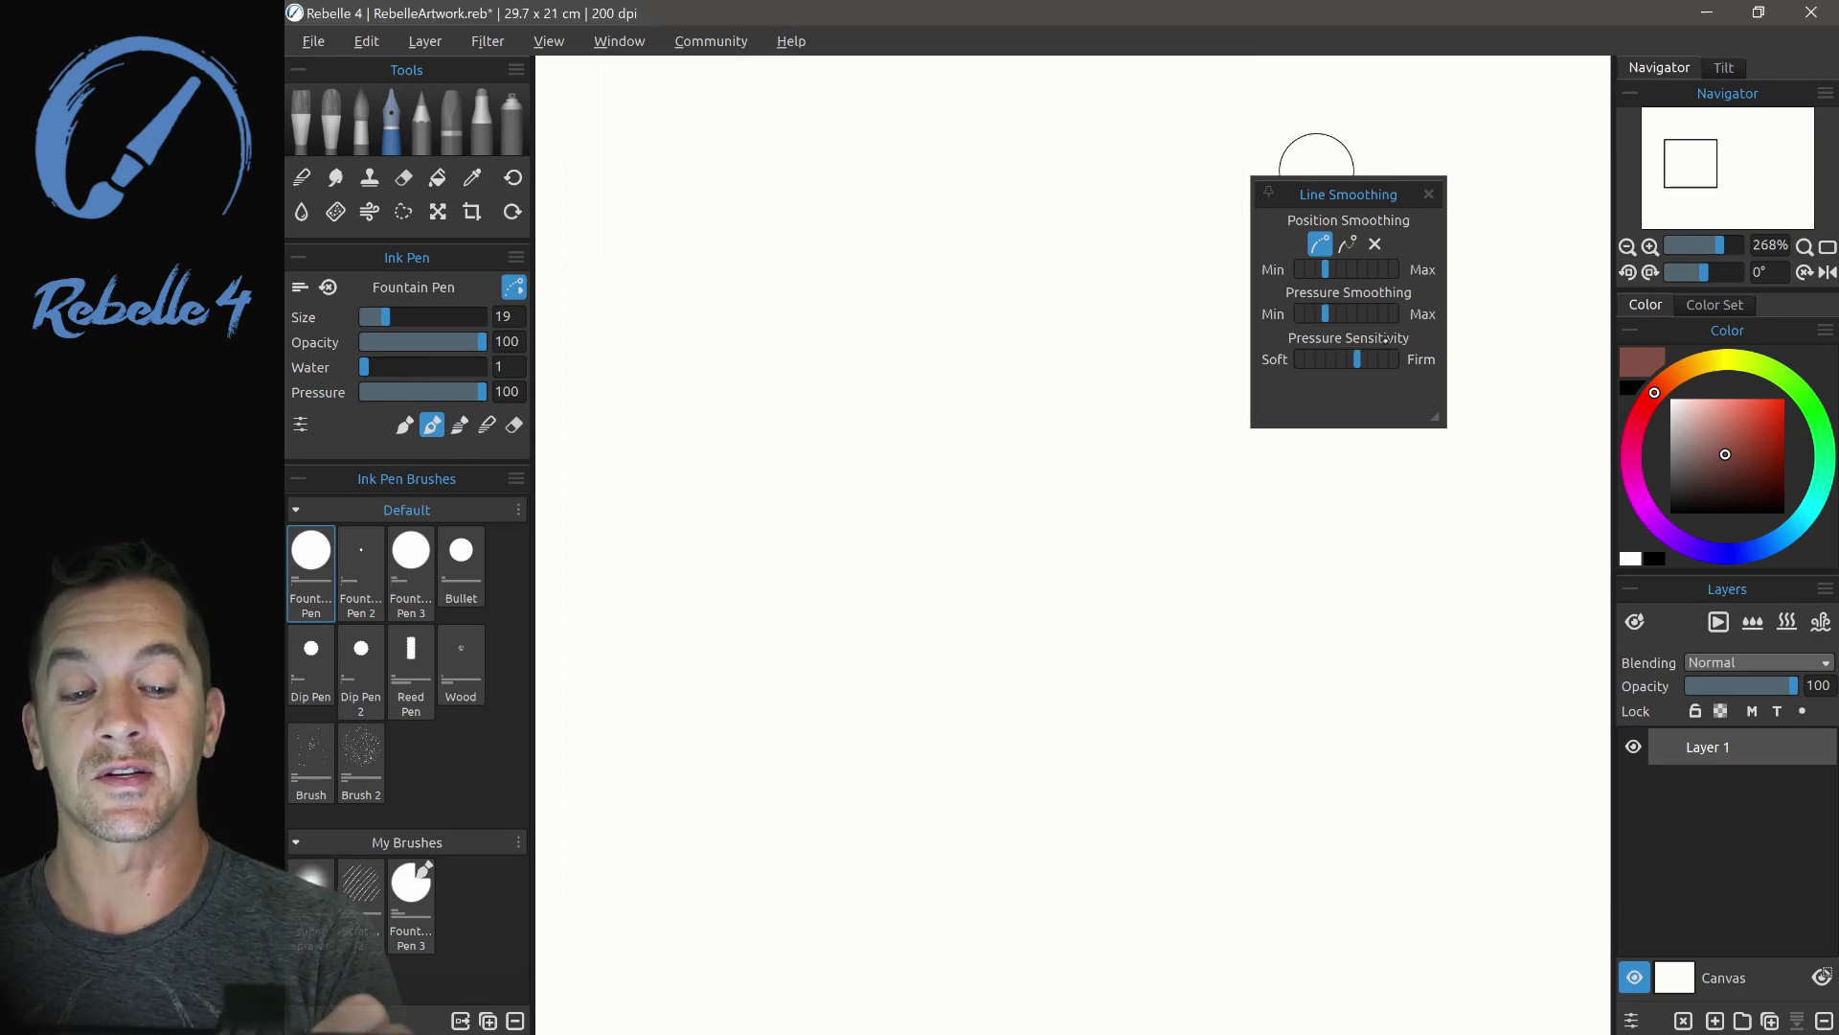